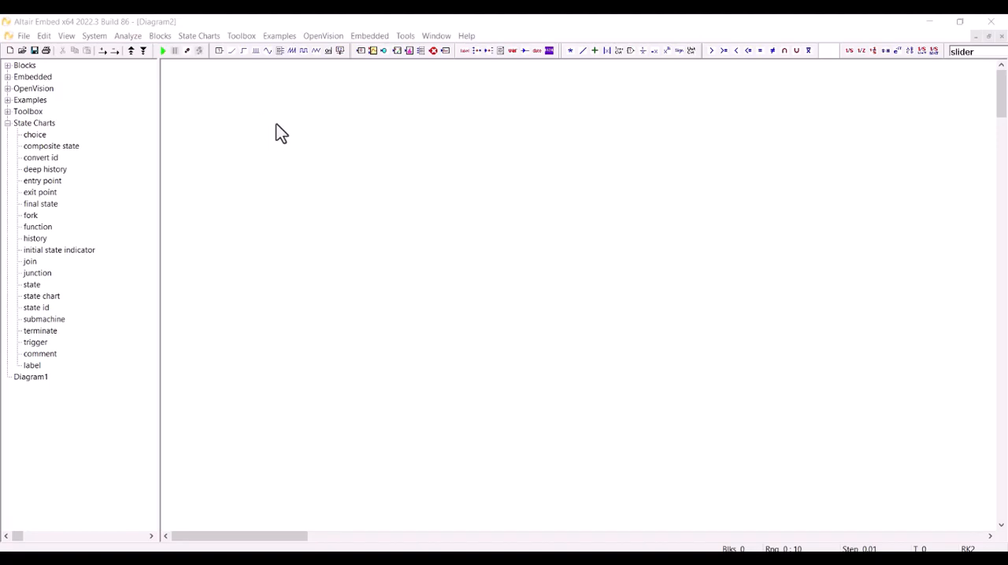
# Place an OpenVision Read Image block in the empty diagram.
pyautogui.click(313, 41)
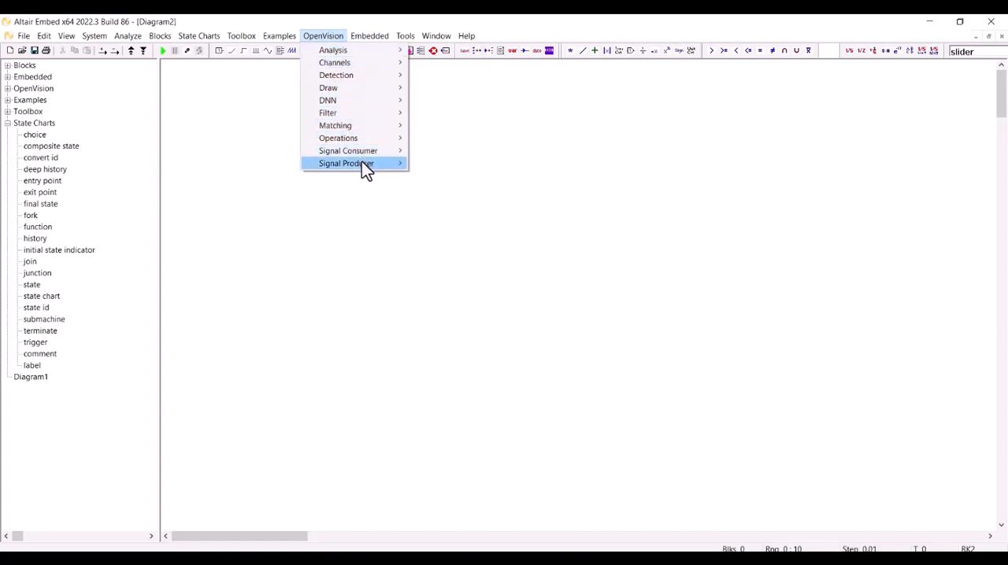
pyautogui.moveTo(361, 162)
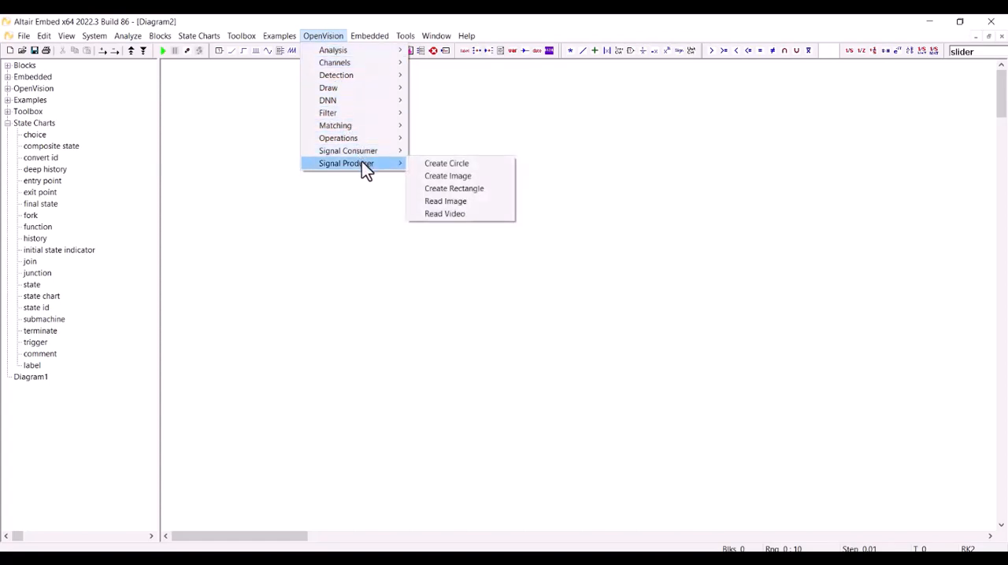
pyautogui.click(455, 203)
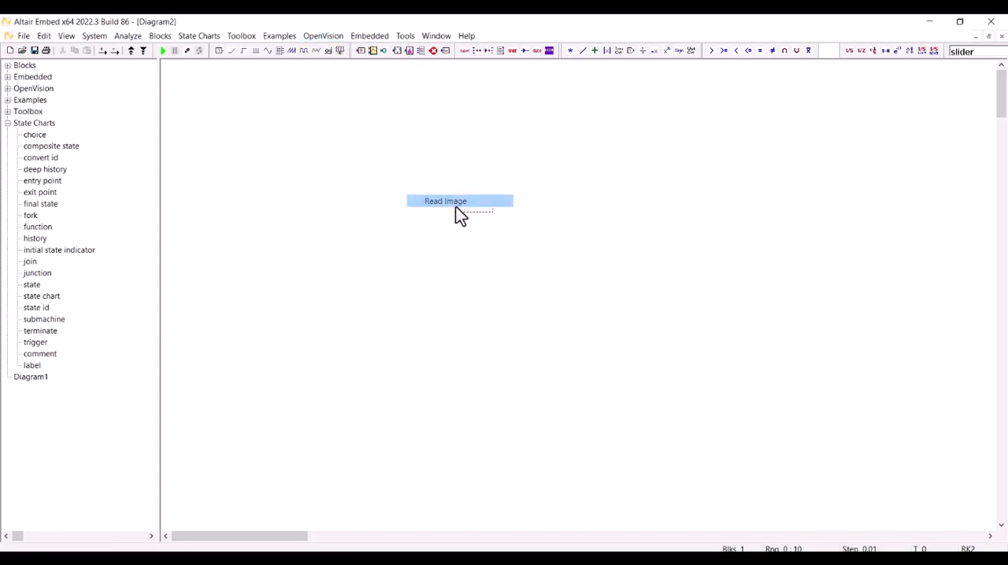
pyautogui.click(244, 209)
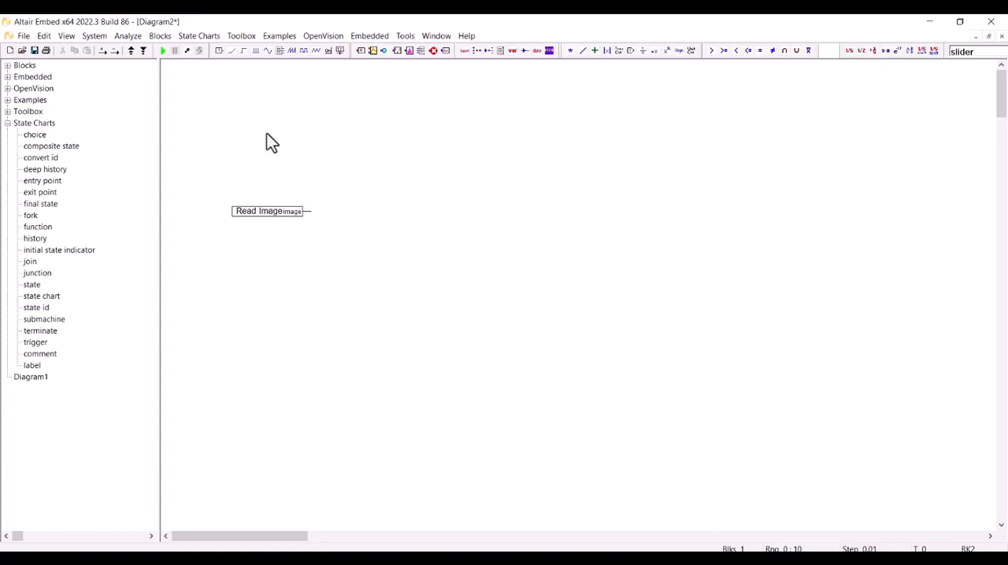
# Set the Read Image block's image path to the pngtree-dog-and-cat-white-backgroud-png-image_10429901 file in Downloads.
pyautogui.doubleClick(268, 210)
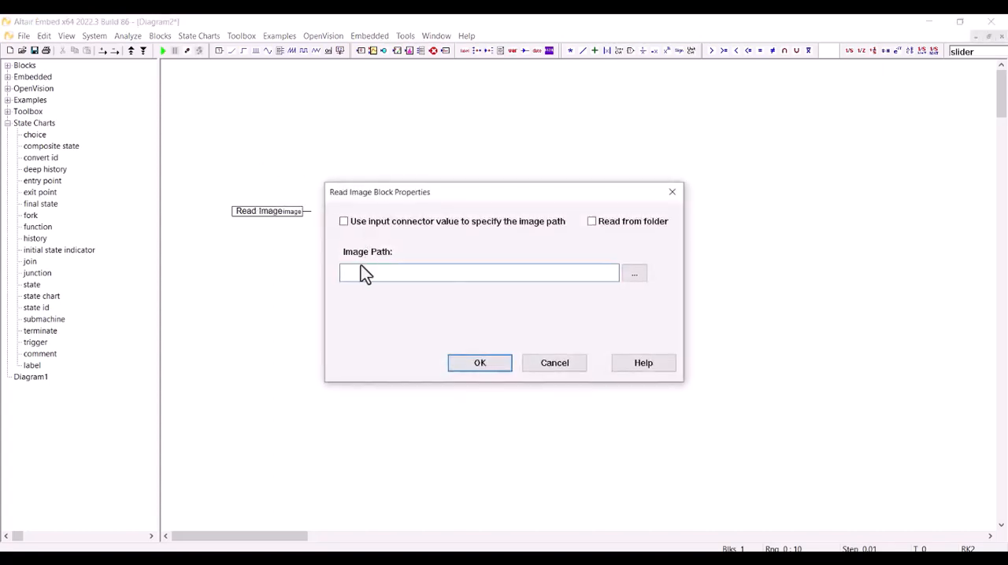
pyautogui.click(629, 278)
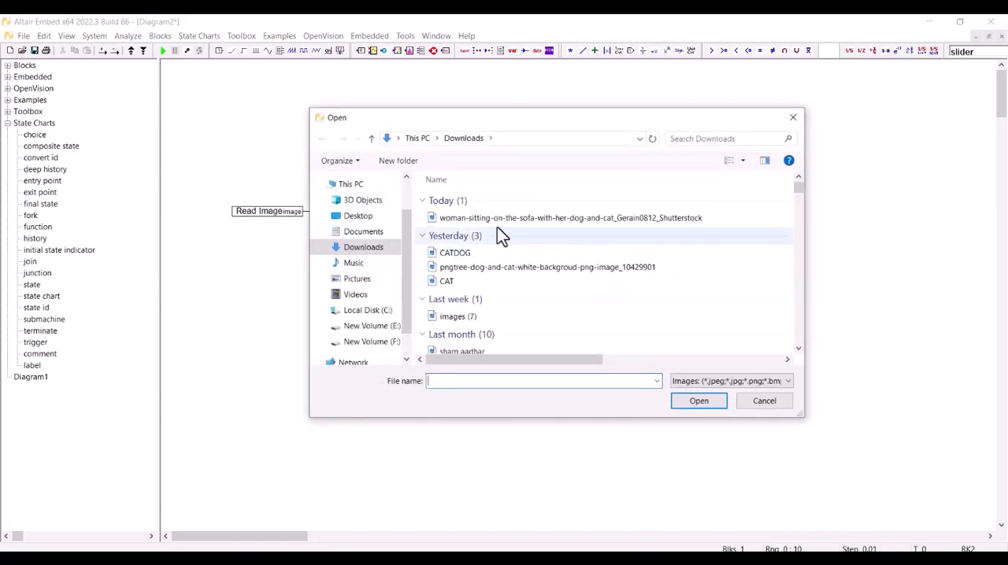
pyautogui.click(483, 267)
pyautogui.doubleClick(483, 267)
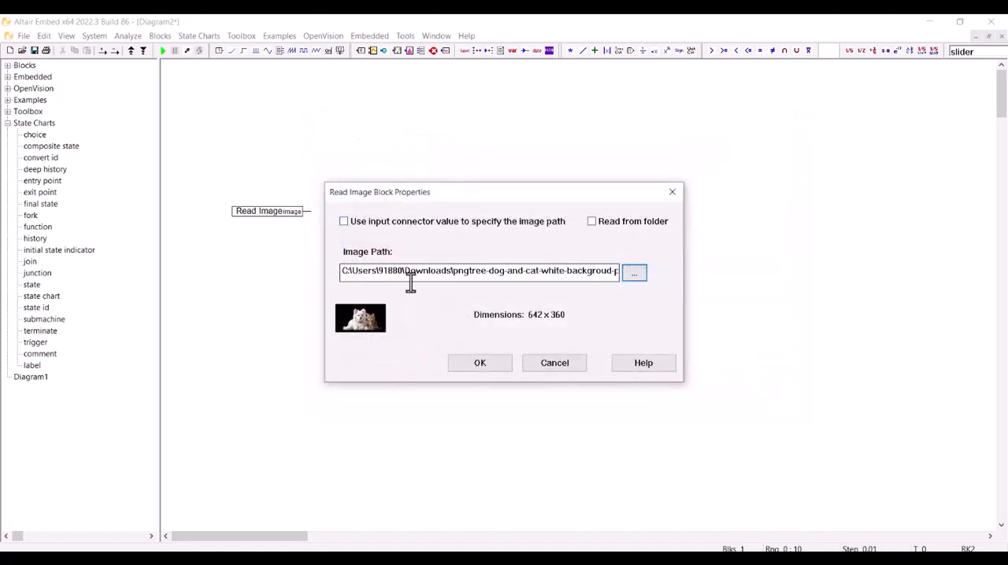
pyautogui.click(483, 360)
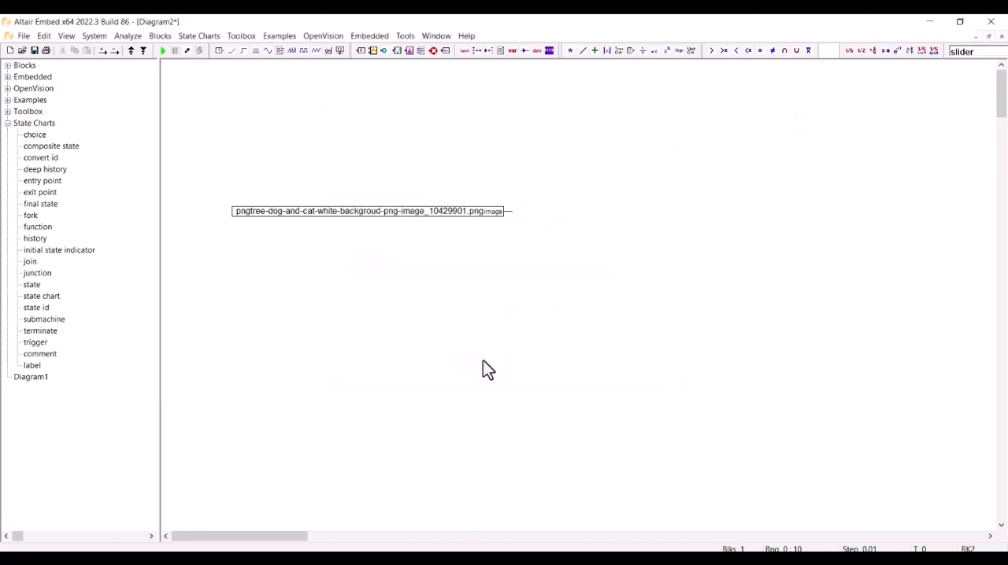
pyautogui.doubleClick(388, 211)
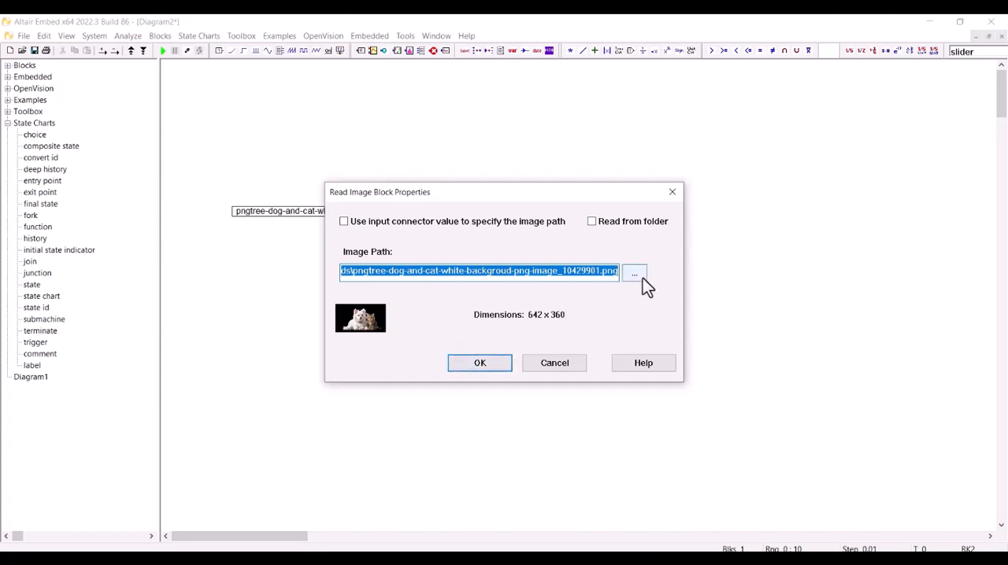
pyautogui.click(459, 365)
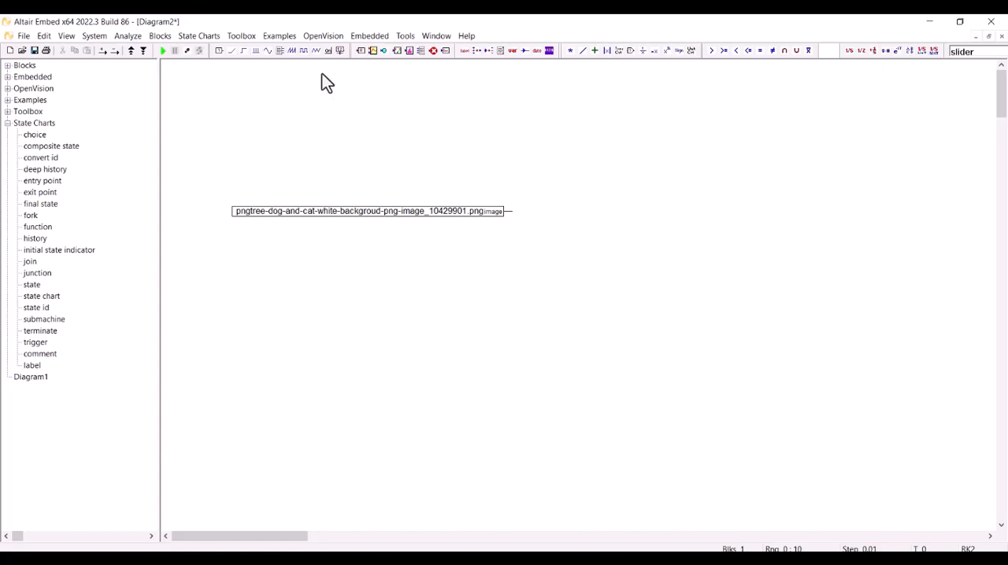
# Add a DNN Object Detection block beside the Read Image block and connect the image output to its image input.
pyautogui.click(331, 38)
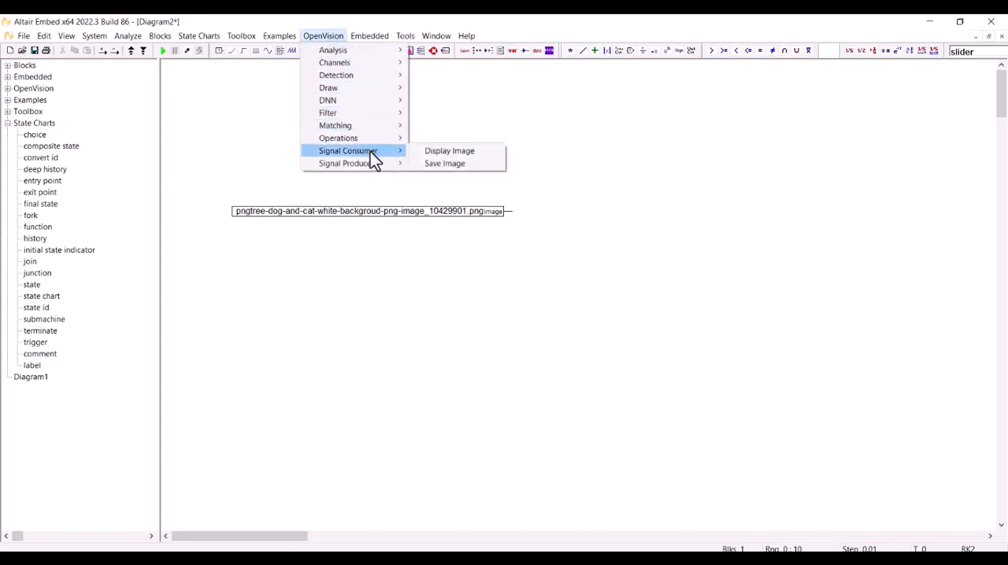
pyautogui.moveTo(390, 101)
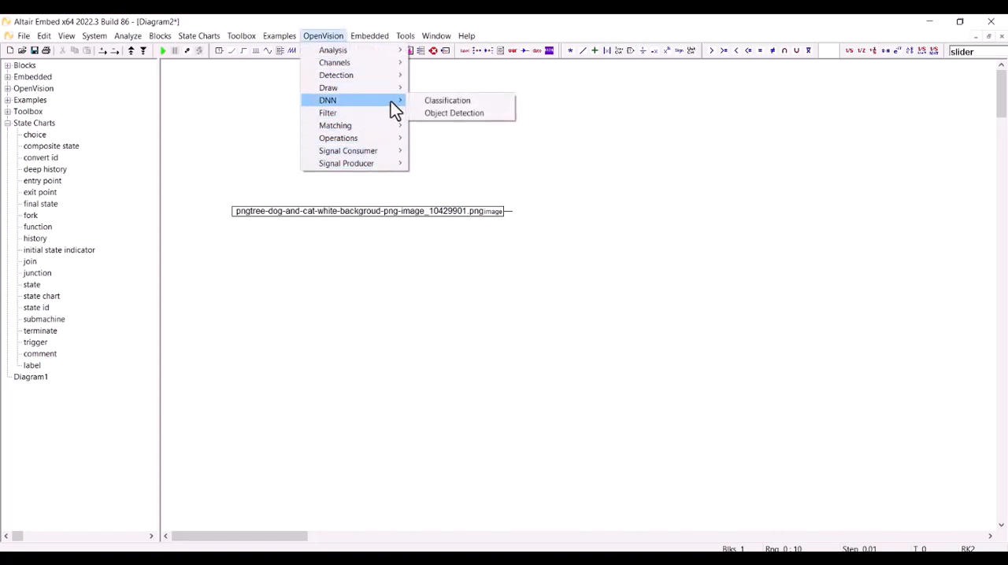
pyautogui.click(453, 113)
pyautogui.click(579, 214)
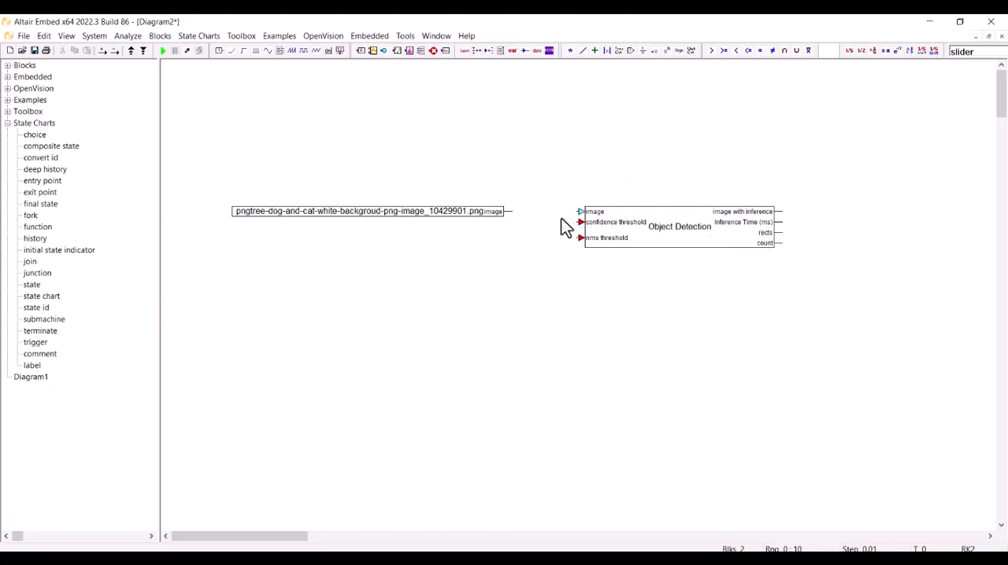
pyautogui.moveTo(514, 210); pyautogui.dragTo(580, 211)
# Find the slider block and place one below the Read Image block.
pyautogui.doubleClick(964, 52)
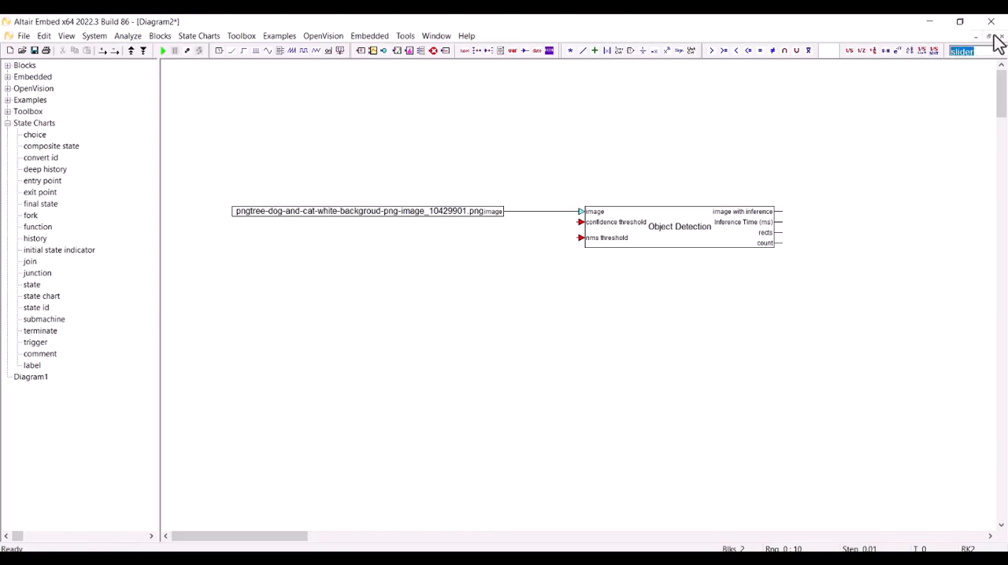
pyautogui.write('slider')
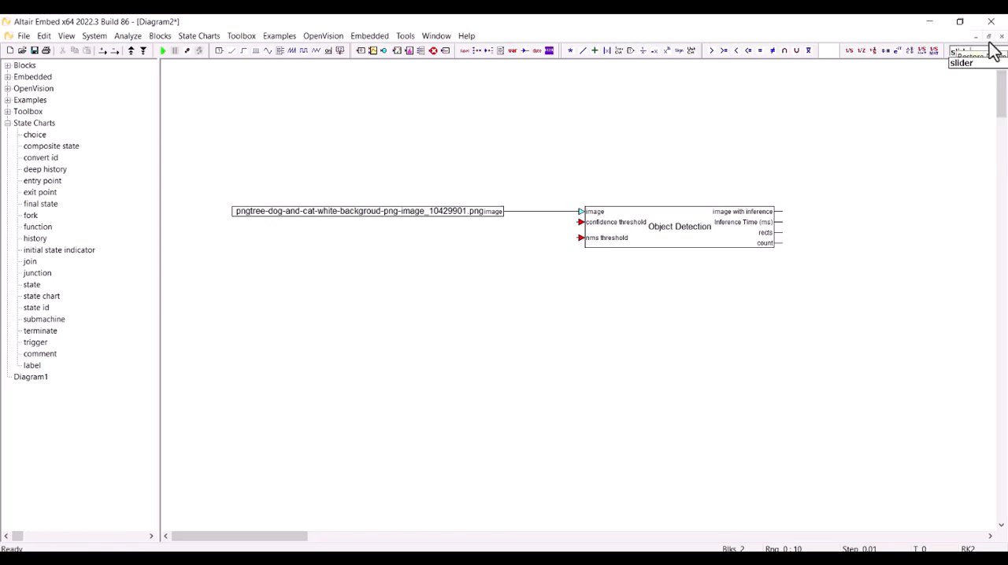
pyautogui.click(963, 63)
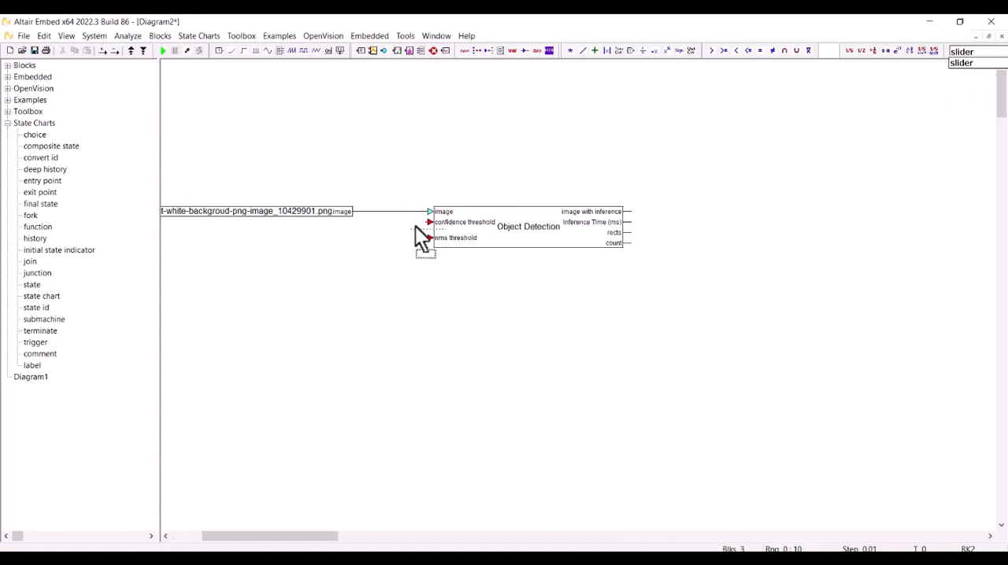
pyautogui.click(303, 232)
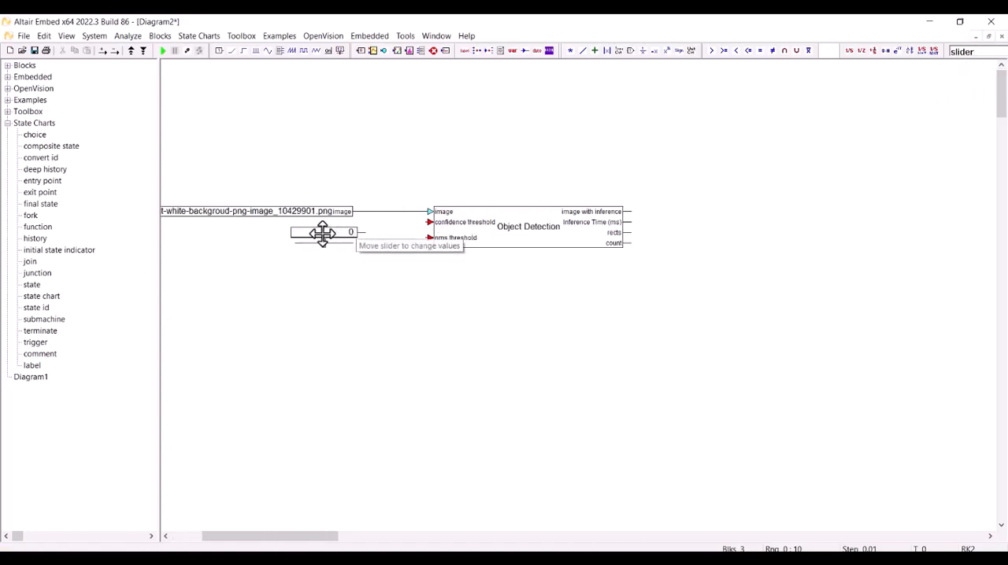
# Set the slider's upper bound to 1 and its lower bound to 0.
pyautogui.doubleClick(323, 235)
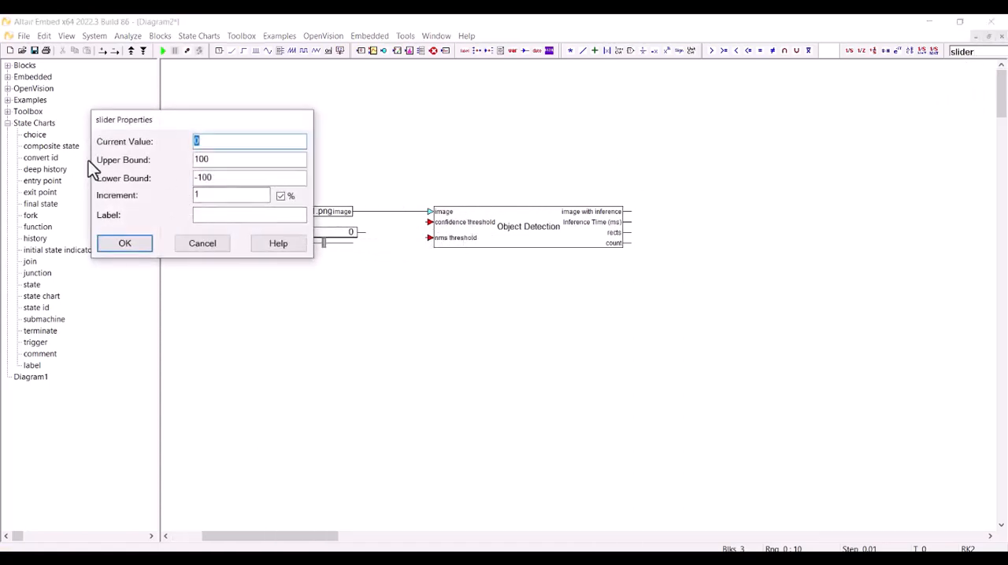
pyautogui.moveTo(226, 161); pyautogui.dragTo(185, 176)
pyautogui.write('1')
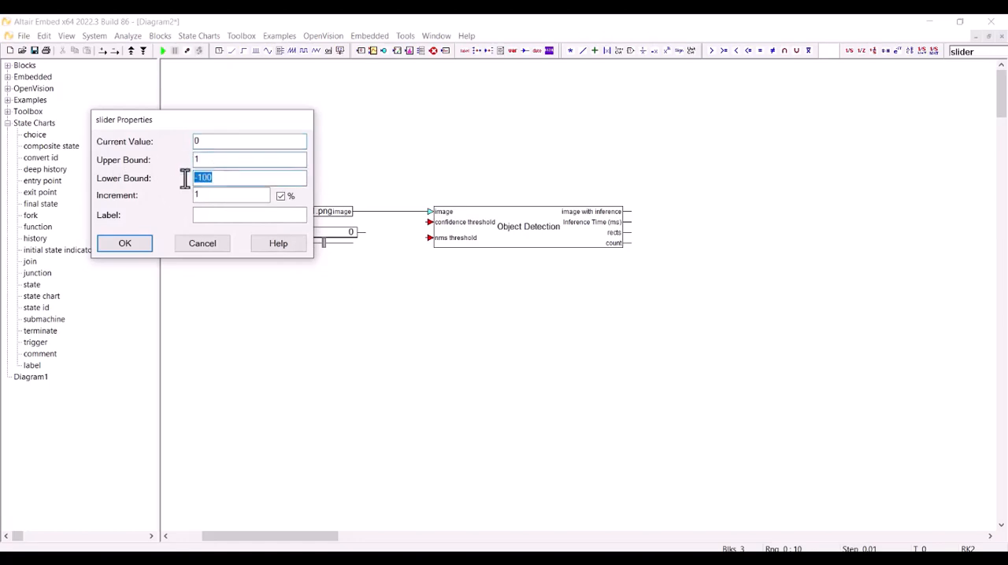
pyautogui.write('00')
pyautogui.click(150, 239)
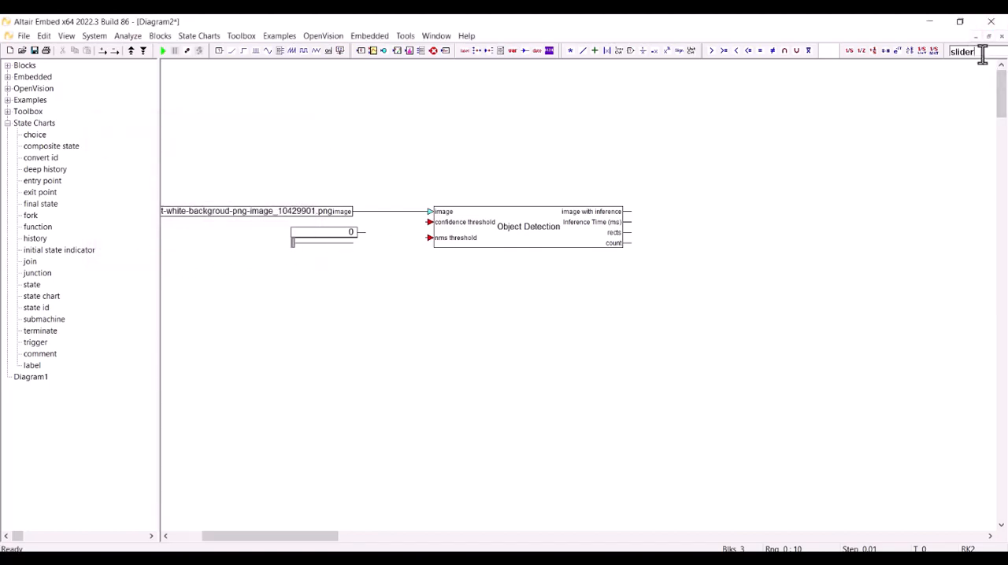
# Add a second slider below the first one, with upper bound 1 and lower bound 0.
pyautogui.press('Return')
pyautogui.click(296, 267)
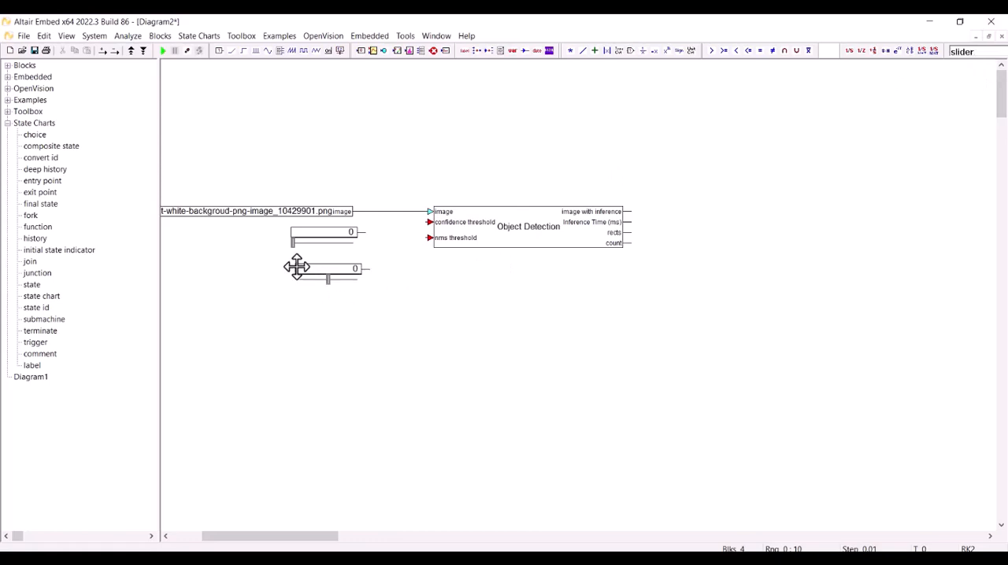
pyautogui.doubleClick(311, 269)
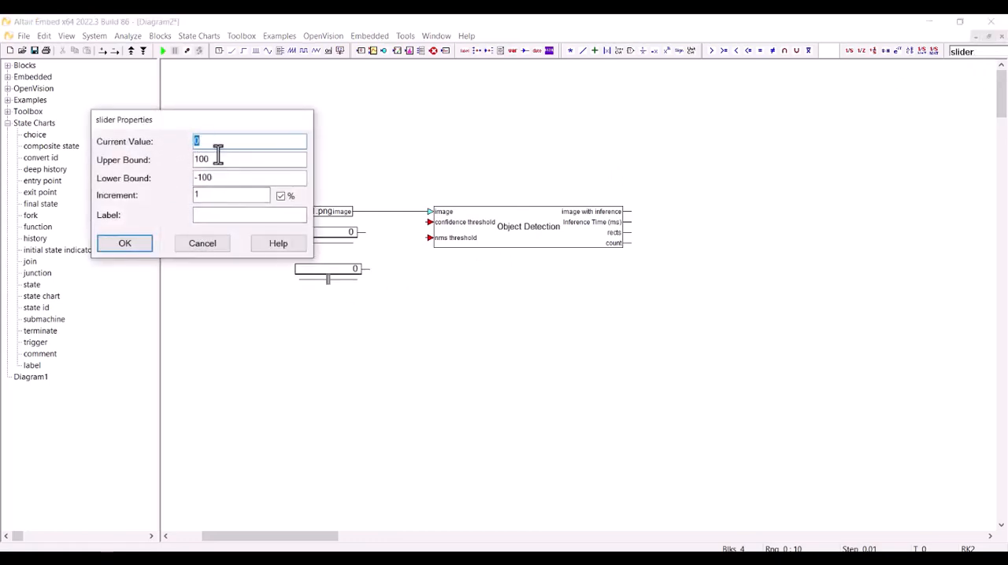
pyautogui.press('Tab')
pyautogui.write('1')
pyautogui.press('Tab')
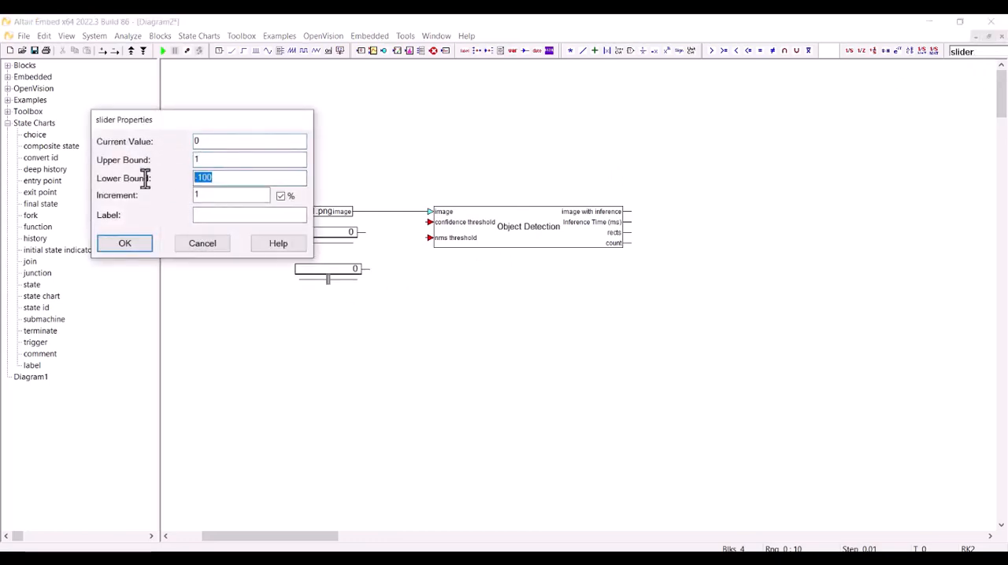
pyautogui.write('0')
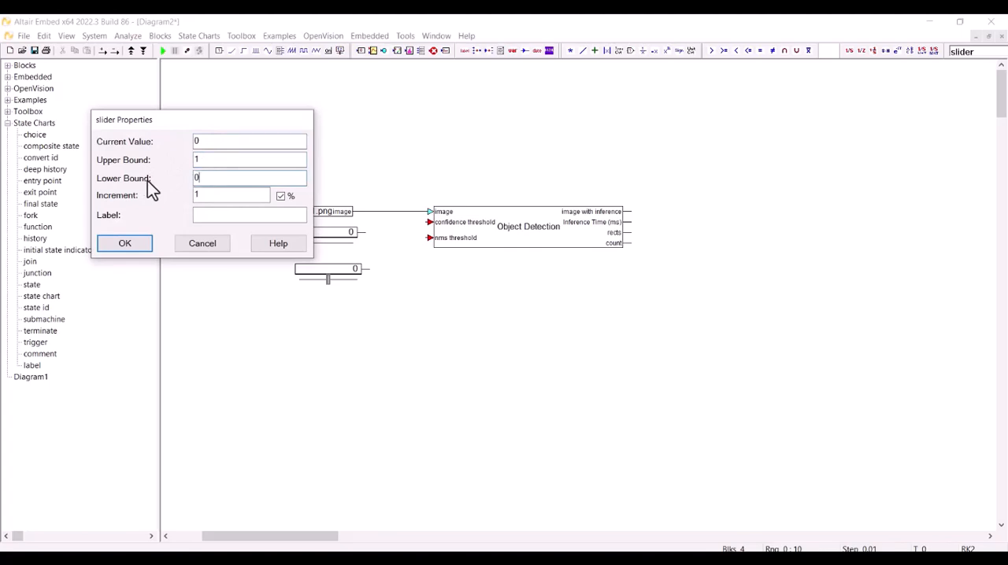
pyautogui.click(142, 244)
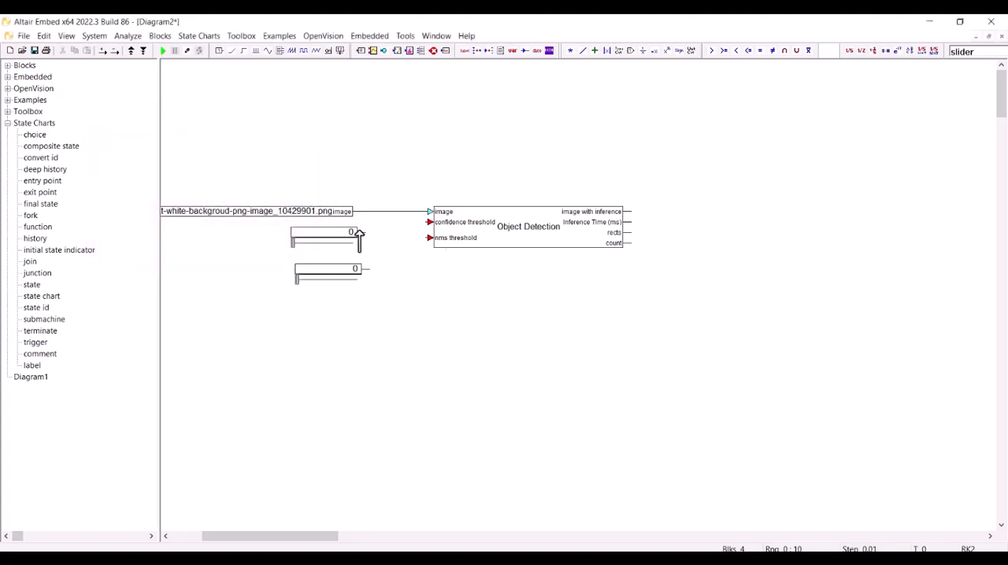
# Connect the upper slider to the confidence threshold input and the lower slider to the nms threshold input.
pyautogui.moveTo(362, 231)
pyautogui.mouseDown()
pyautogui.moveTo(396, 235)
pyautogui.moveTo(430, 222)
pyautogui.mouseUp()
pyautogui.moveTo(363, 269)
pyautogui.mouseDown()
pyautogui.moveTo(423, 252)
pyautogui.moveTo(430, 238)
pyautogui.mouseUp()
# Add a Display Image block beyond the Object Detection block and connect the image with inference output to it.
pyautogui.click(320, 37)
pyautogui.moveTo(368, 153)
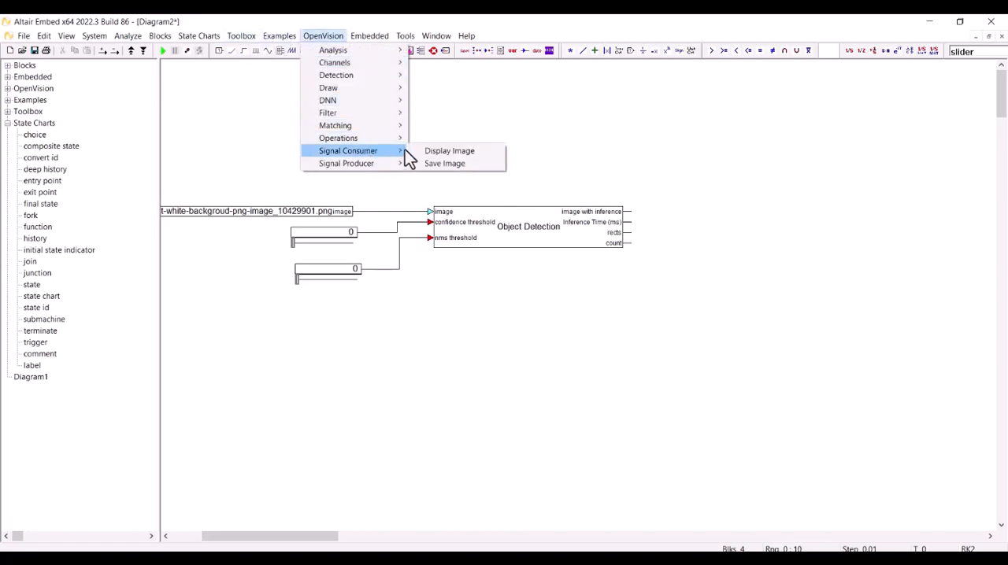
pyautogui.click(462, 153)
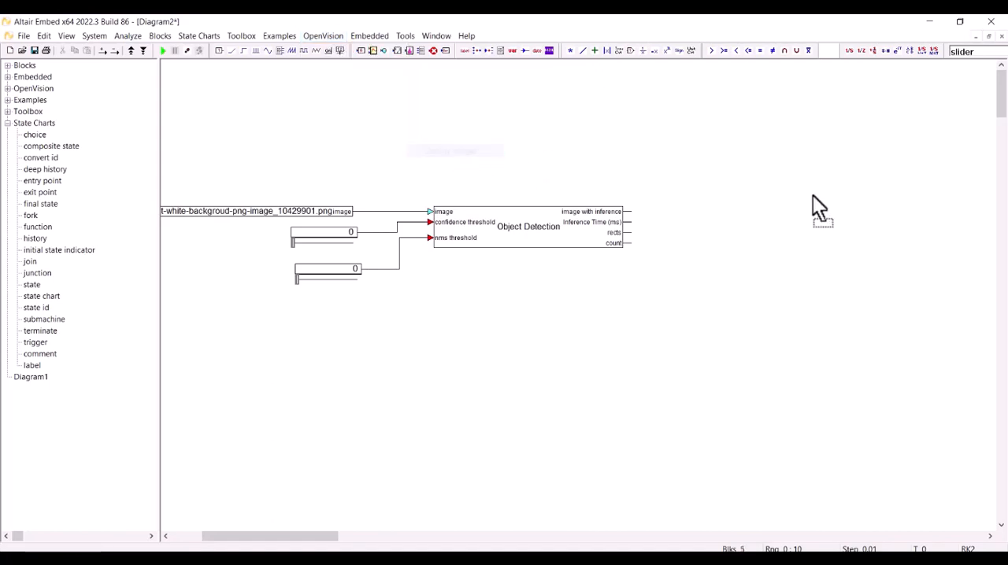
pyautogui.click(872, 193)
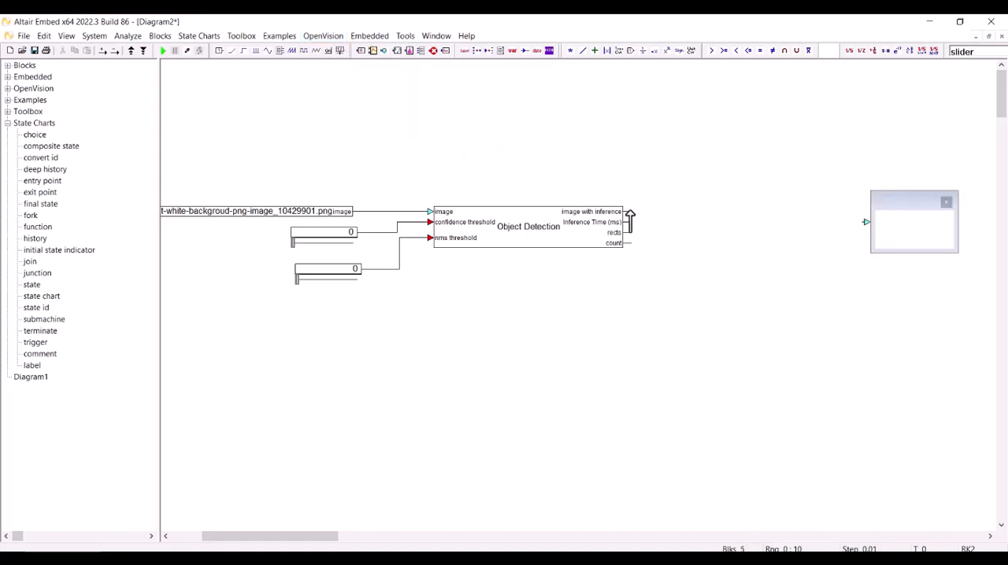
pyautogui.moveTo(627, 212); pyautogui.dragTo(865, 222)
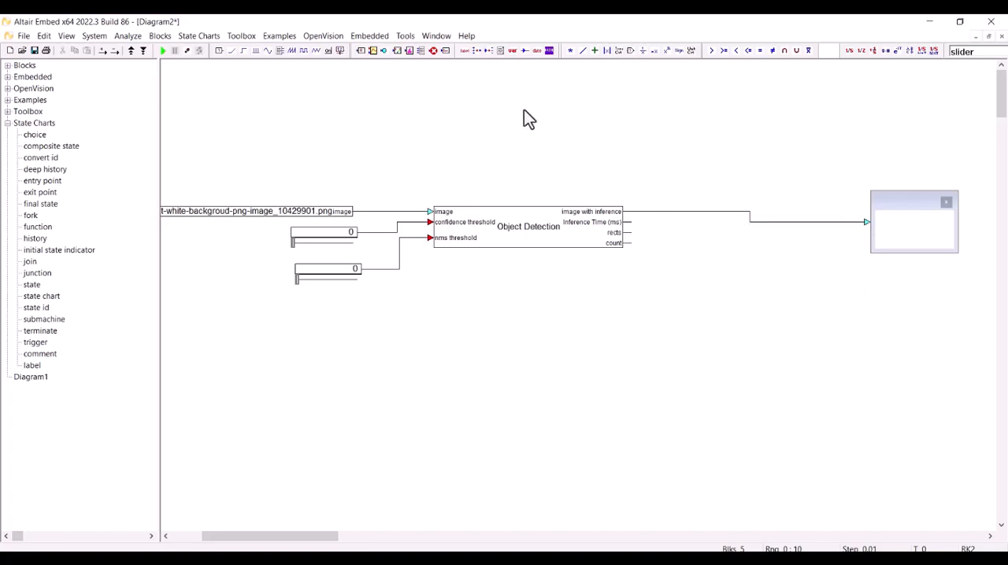
# Add two numeric display blocks and connect them to the Inference Time (ms) and count outputs of the Object Detection block.
pyautogui.click(360, 50)
pyautogui.click(710, 237)
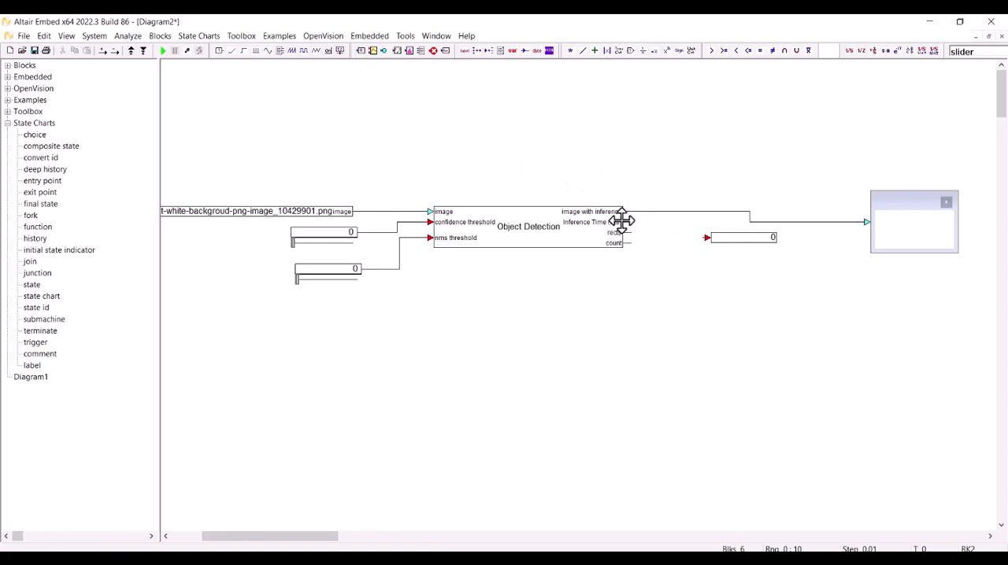
pyautogui.moveTo(628, 222); pyautogui.dragTo(703, 239)
pyautogui.click(358, 54)
pyautogui.click(741, 290)
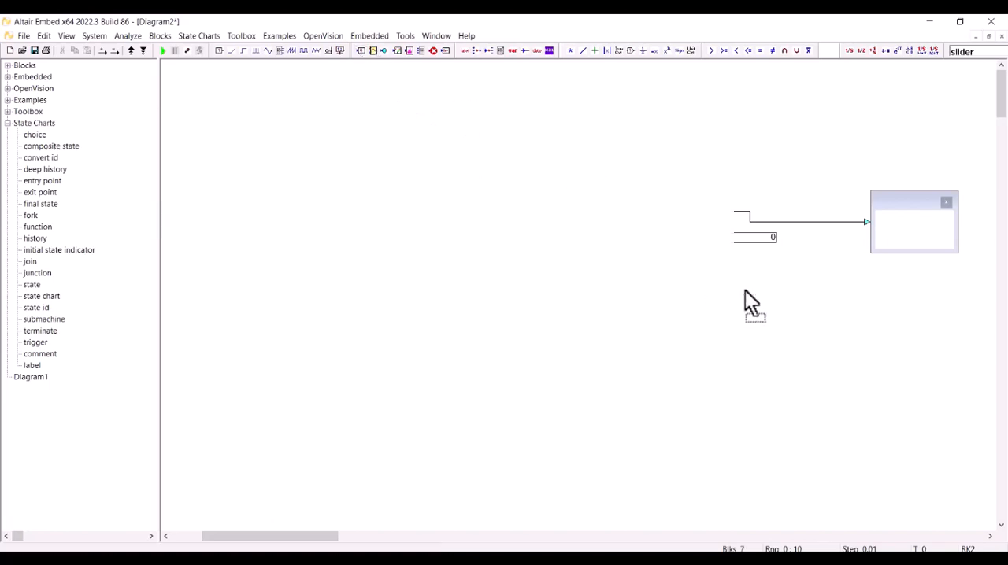
pyautogui.moveTo(624, 243)
pyautogui.mouseDown()
pyautogui.moveTo(704, 290)
pyautogui.moveTo(737, 290)
pyautogui.mouseUp()
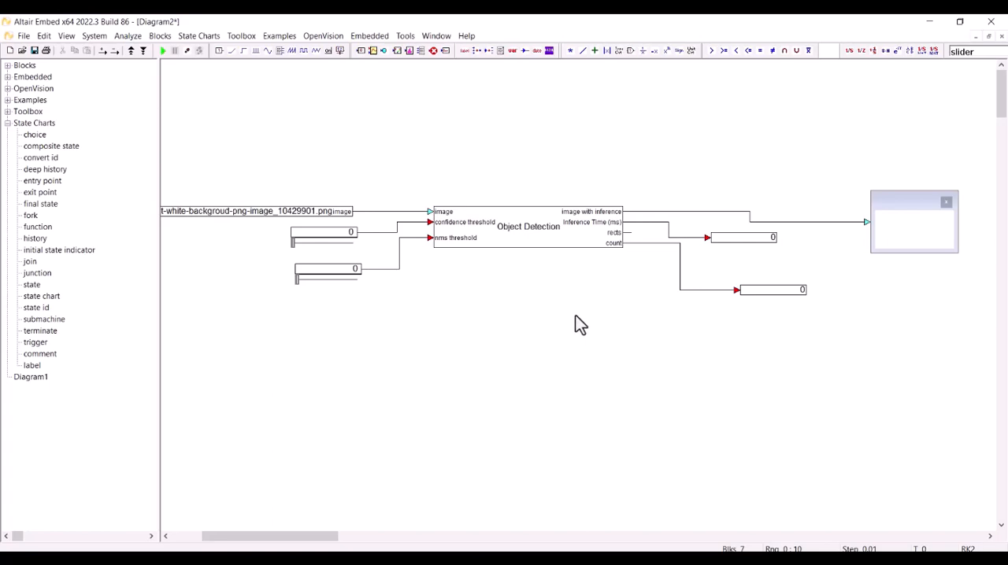
# Open the Object Detection block's properties and browse for a model file in C:\Altair\Embed2022_64.
pyautogui.doubleClick(558, 233)
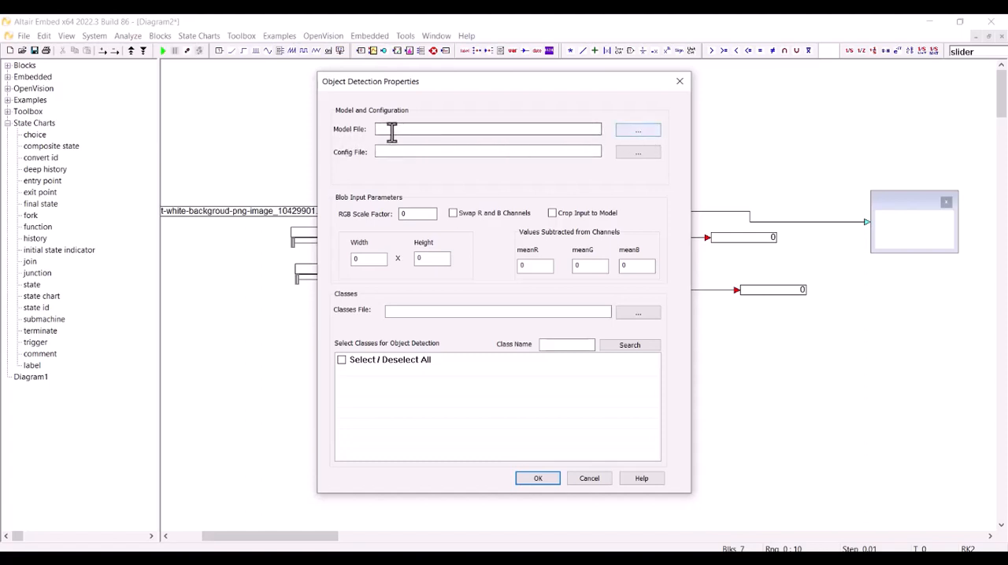
pyautogui.click(641, 131)
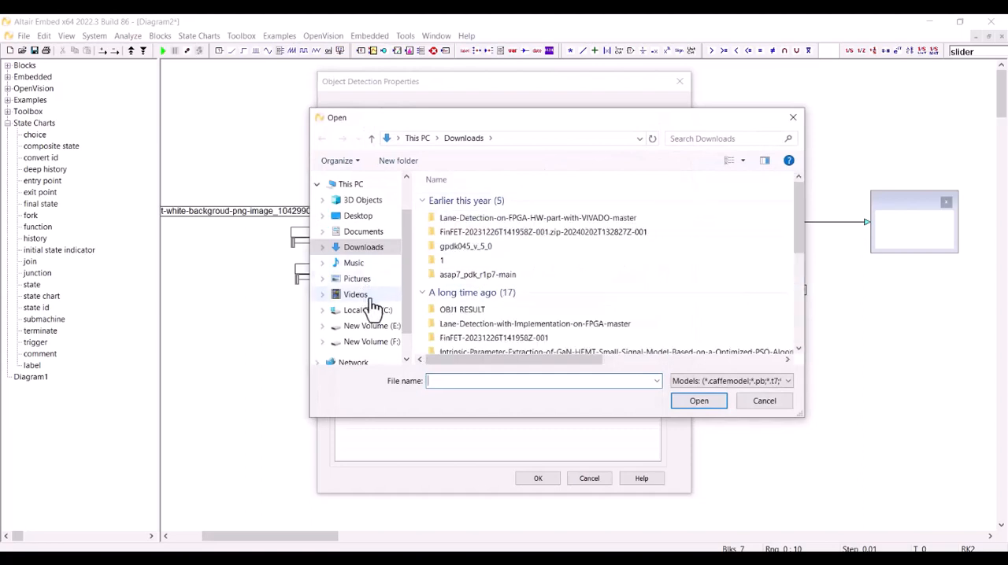
pyautogui.click(377, 313)
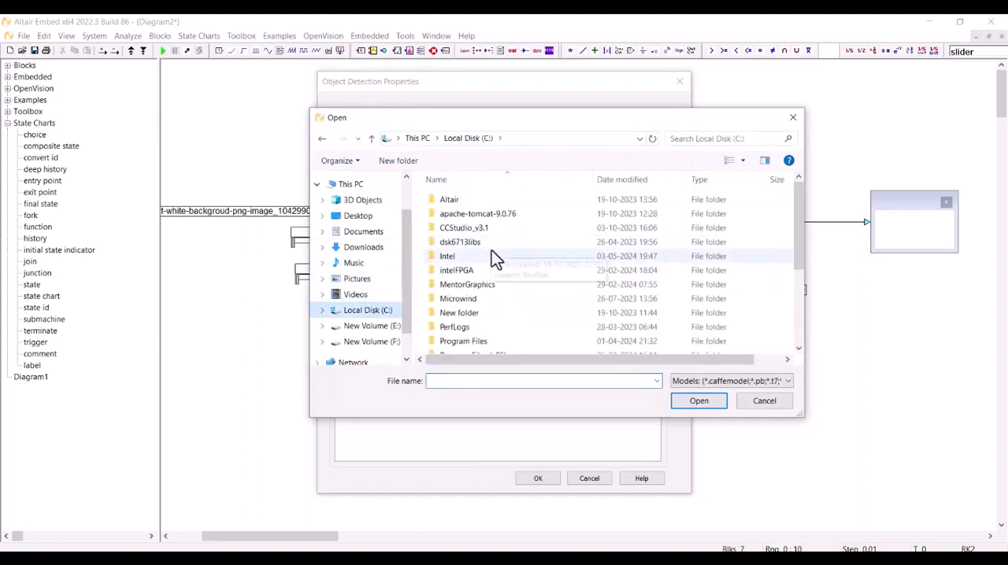
pyautogui.scroll(-3, 490, 268)
pyautogui.scroll(3, 490, 269)
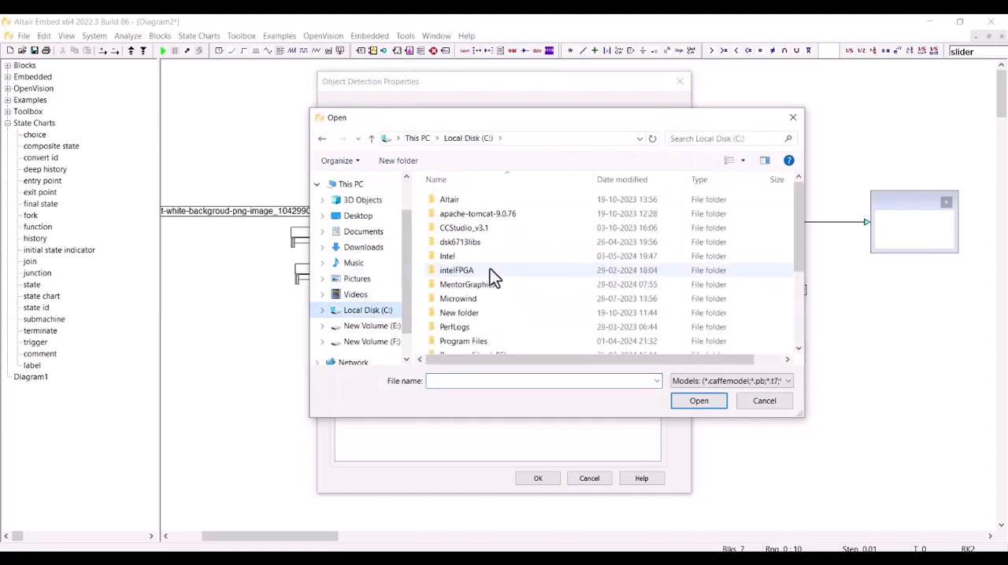
pyautogui.doubleClick(450, 204)
pyautogui.doubleClick(453, 204)
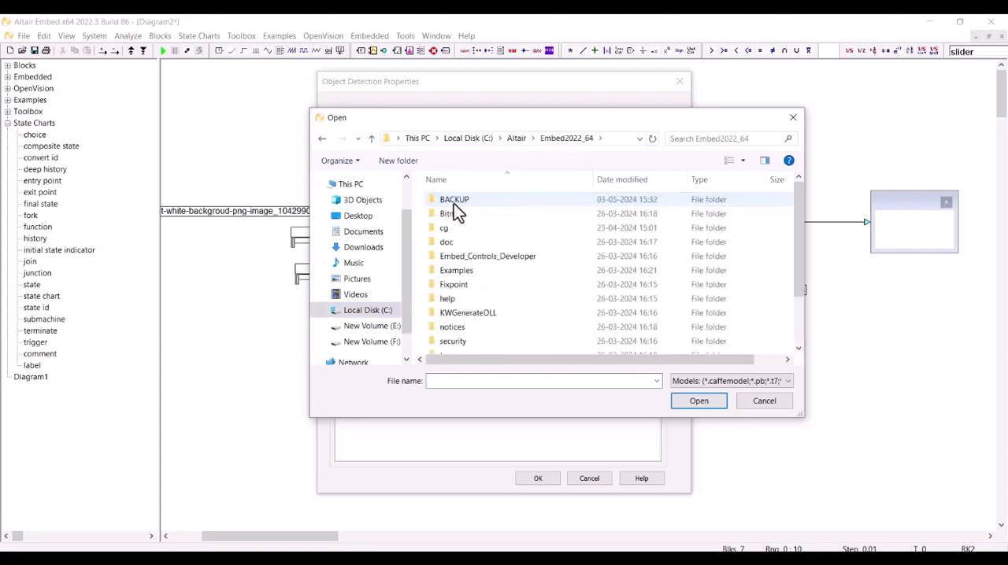
pyautogui.scroll(-2, 483, 259)
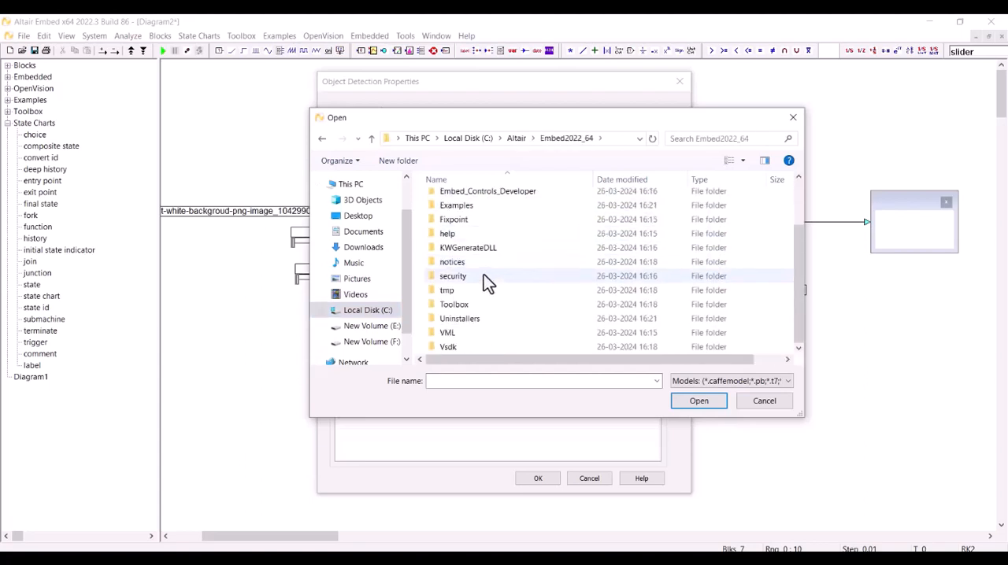
pyautogui.scroll(3, 479, 302)
pyautogui.scroll(-1, 478, 302)
pyautogui.scroll(1, 480, 298)
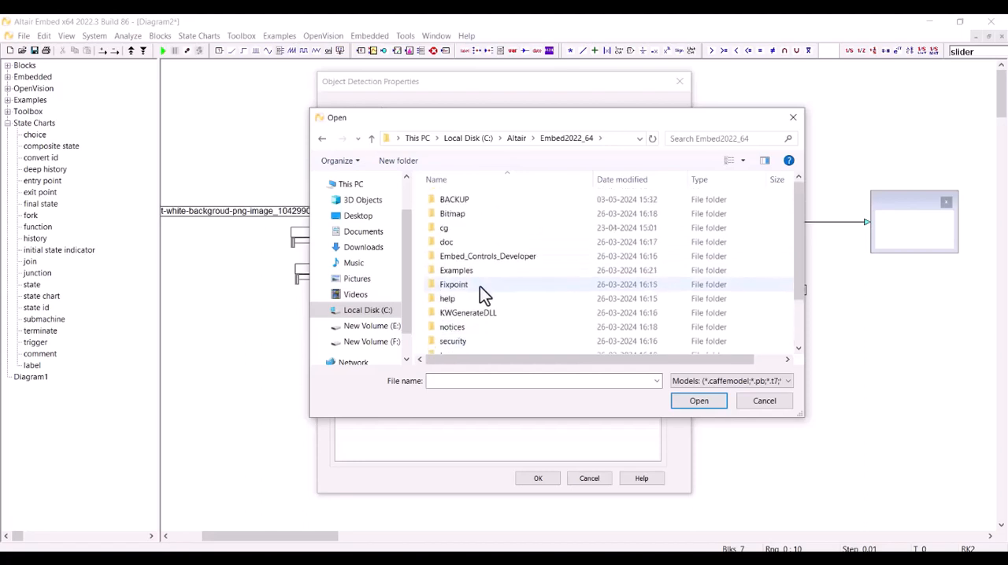
pyautogui.scroll(-2, 481, 285)
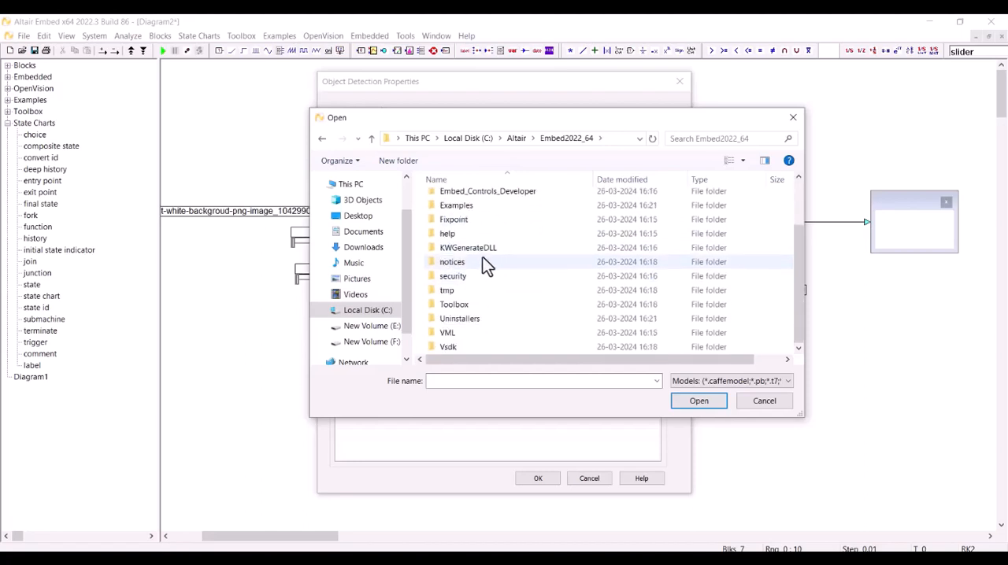
pyautogui.scroll(2, 479, 272)
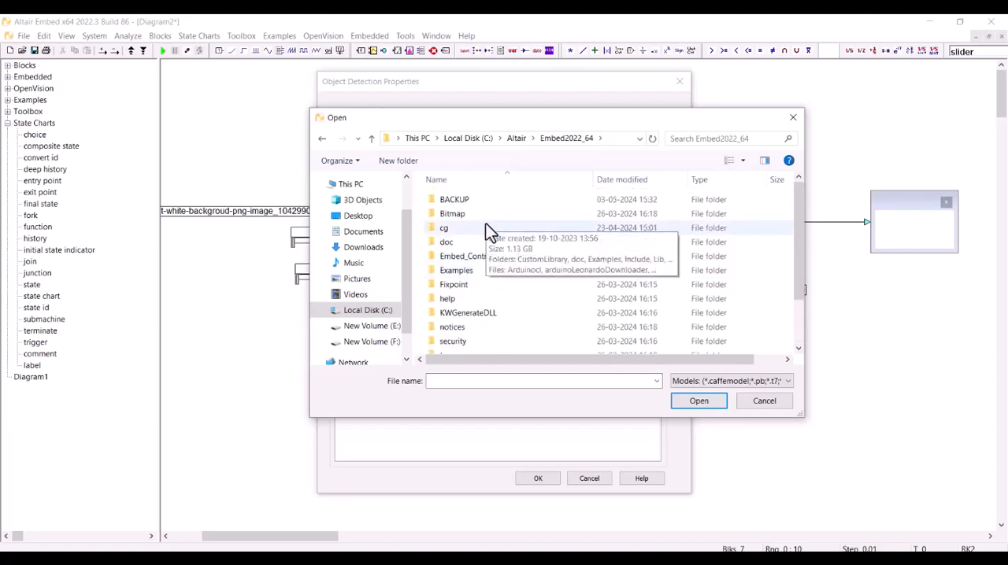
pyautogui.click(520, 138)
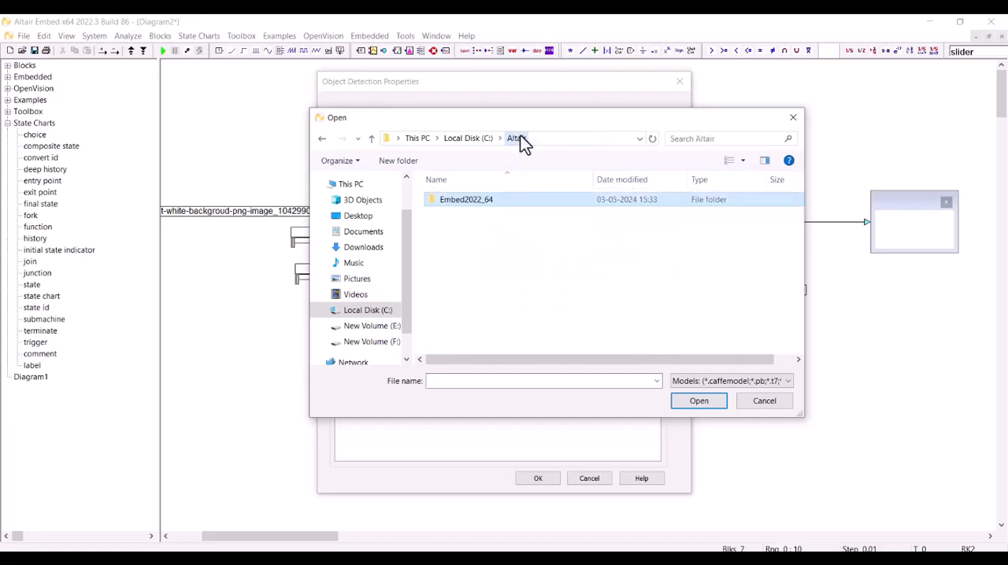
pyautogui.doubleClick(456, 204)
# Go to the Examples\OpenVision\data folder inside Embed2022_64.
pyautogui.scroll(-1, 482, 236)
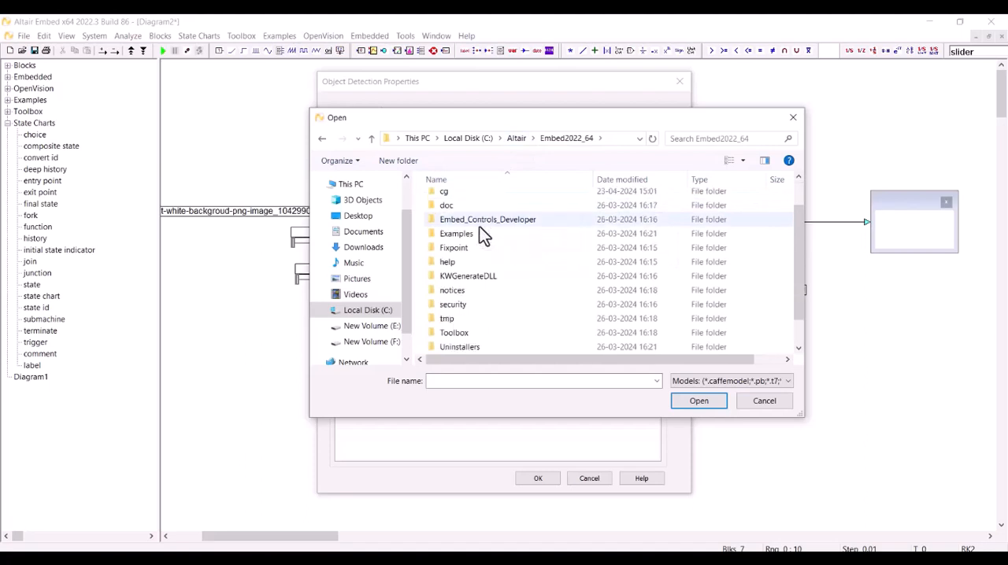
pyautogui.scroll(-1, 480, 227)
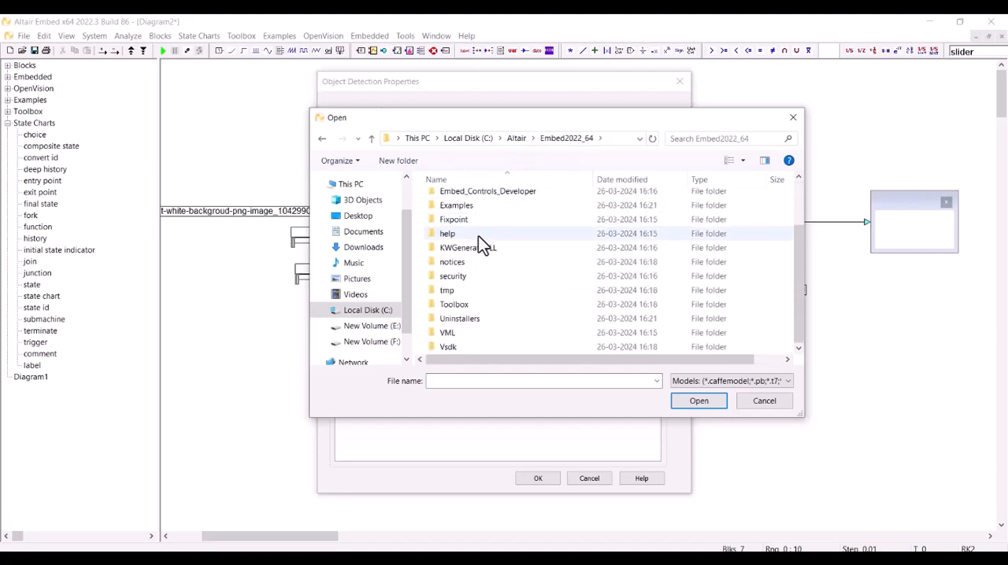
pyautogui.scroll(1, 478, 236)
pyautogui.click(475, 242)
pyautogui.doubleClick(474, 242)
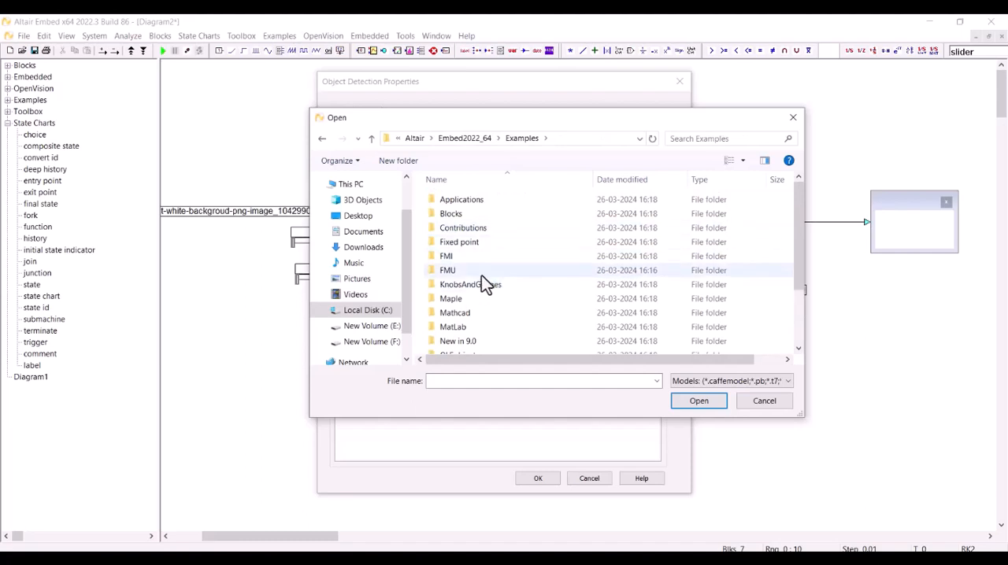
pyautogui.scroll(-2, 481, 275)
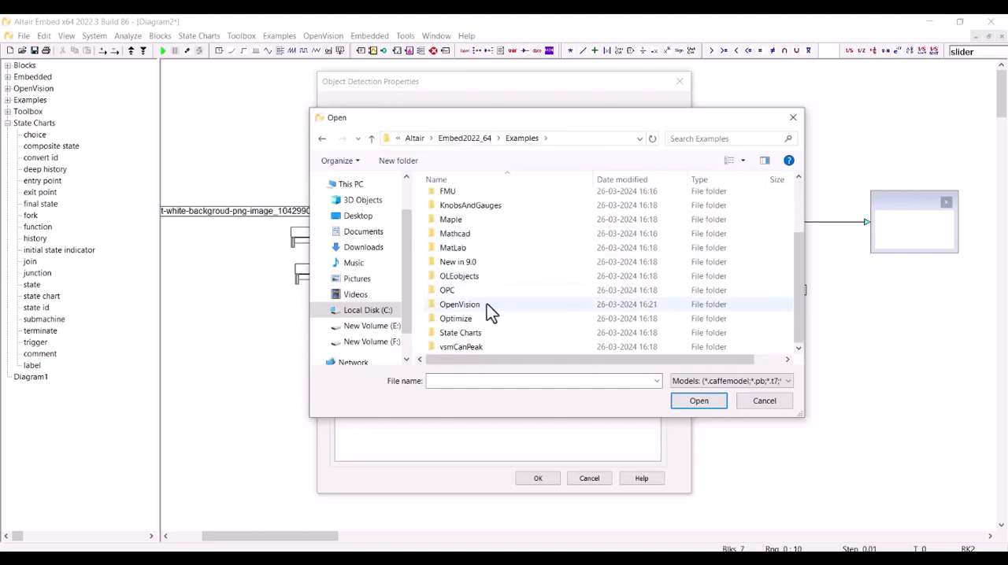
pyautogui.doubleClick(487, 308)
pyautogui.doubleClick(475, 243)
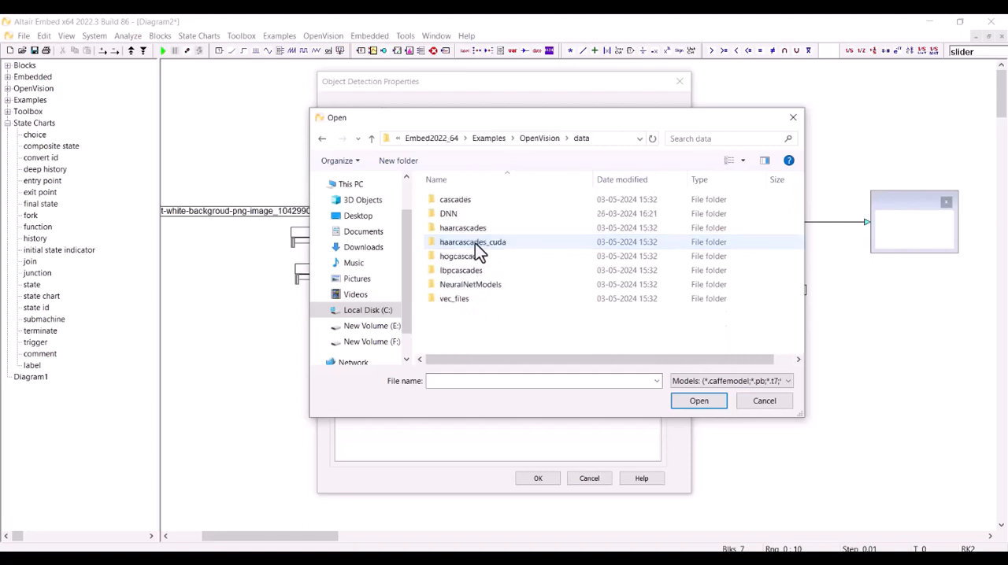
# Load MobileNetSSD_deploy.caffemodel from the NeuralNetModels folder as the model file and MobileNetSSD_deploy.prototxt as the config file.
pyautogui.click(470, 287)
pyautogui.doubleClick(470, 289)
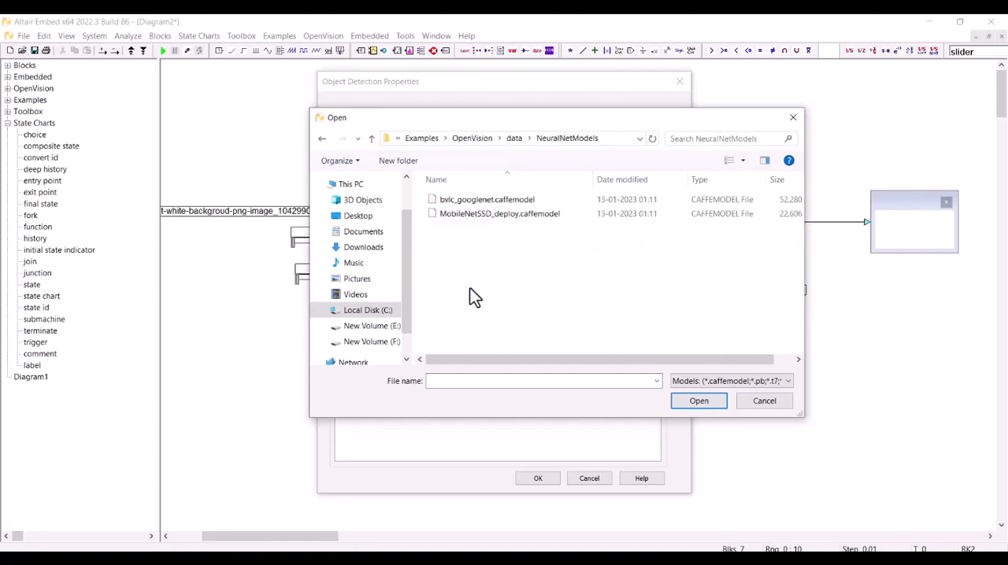
pyautogui.doubleClick(518, 216)
pyautogui.click(635, 157)
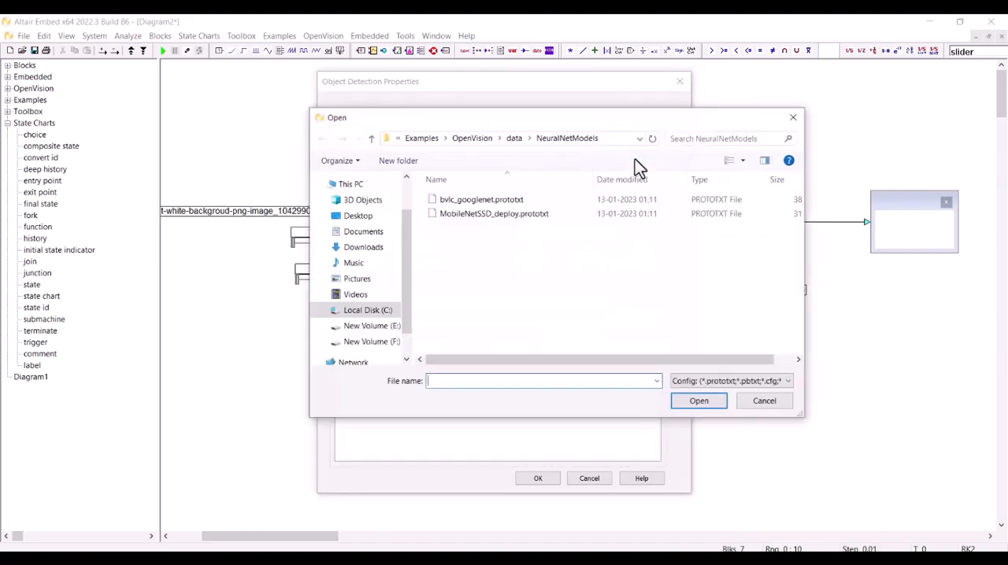
pyautogui.doubleClick(545, 219)
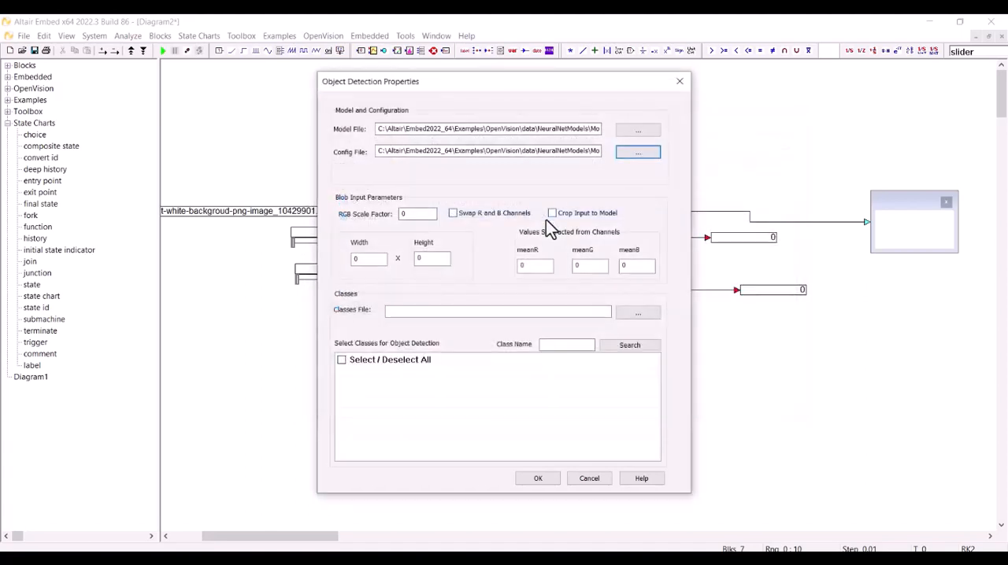
# Set the RGB scale factor to 0.007 and the blob input width and height to 255 each.
pyautogui.click(416, 214)
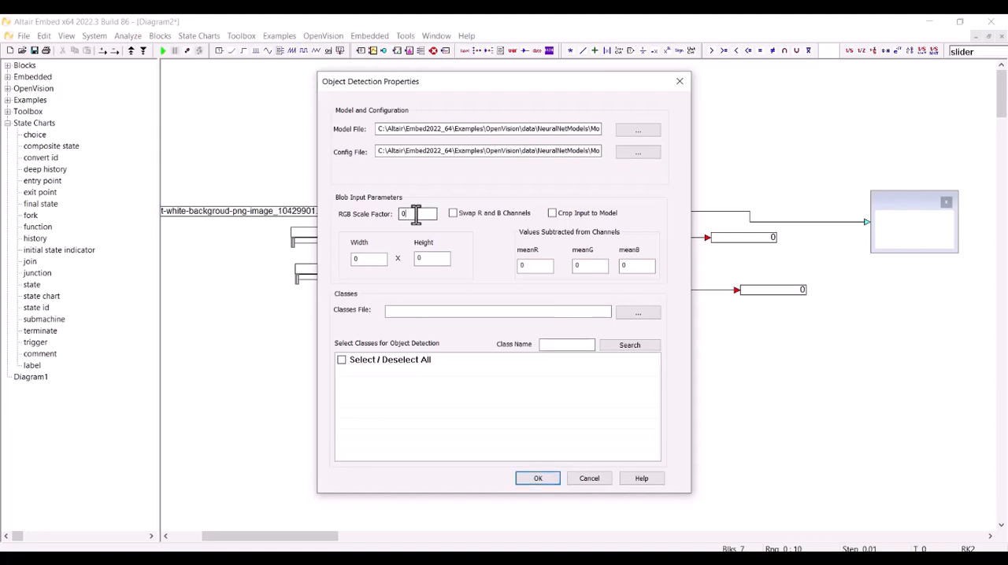
pyautogui.write('.007')
pyautogui.doubleClick(356, 259)
pyautogui.doubleClick(434, 259)
pyautogui.write('255')
# Set the meanR, meanG and meanB values subtracted from the channels to 0.271 each.
pyautogui.doubleClick(531, 265)
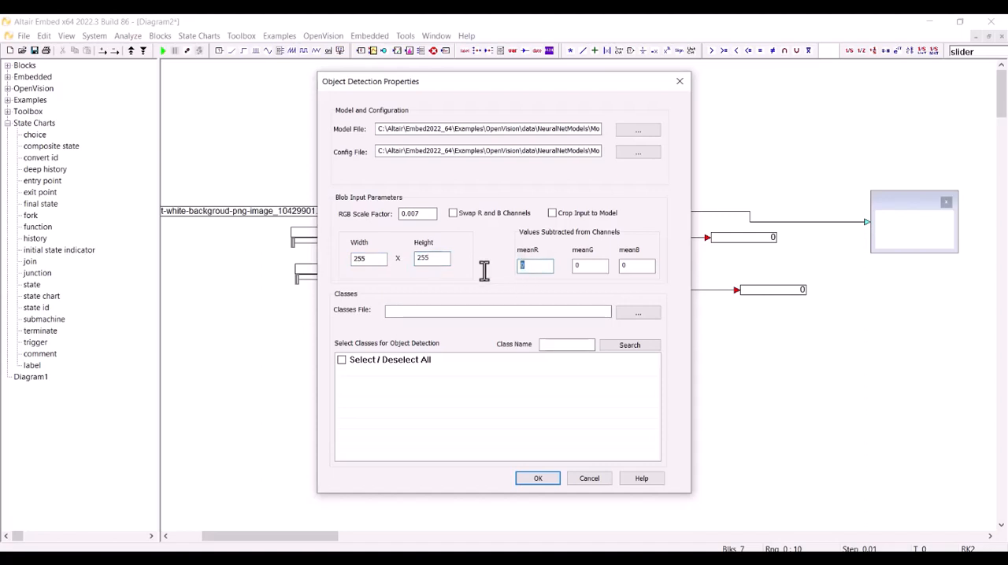
pyautogui.write('0.271')
pyautogui.doubleClick(585, 265)
pyautogui.write('0.271')
pyautogui.doubleClick(639, 266)
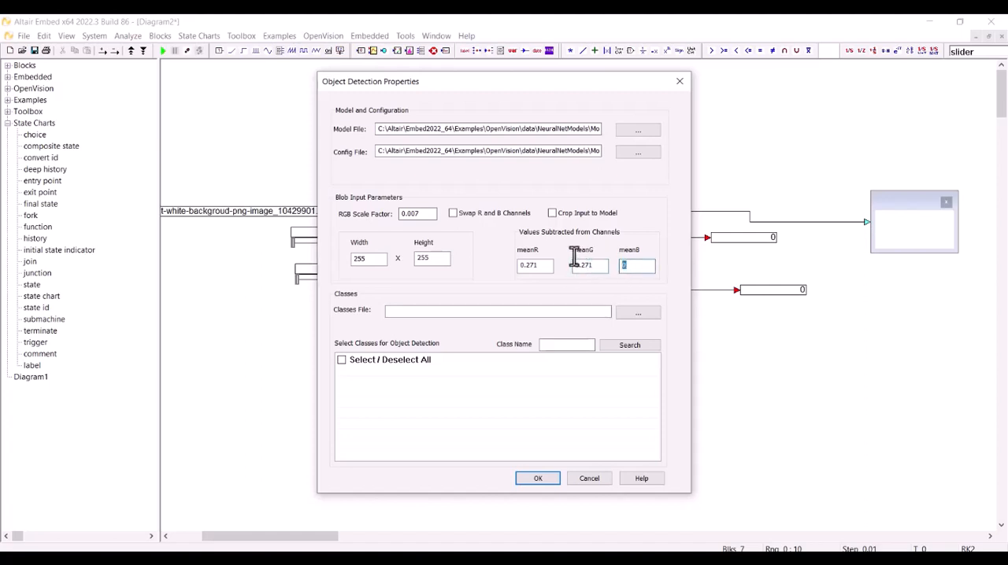
pyautogui.write('0.271')
# Load the word text file from NeuralNetModels as the classes file and apply the block's properties with all classes selected.
pyautogui.click(640, 316)
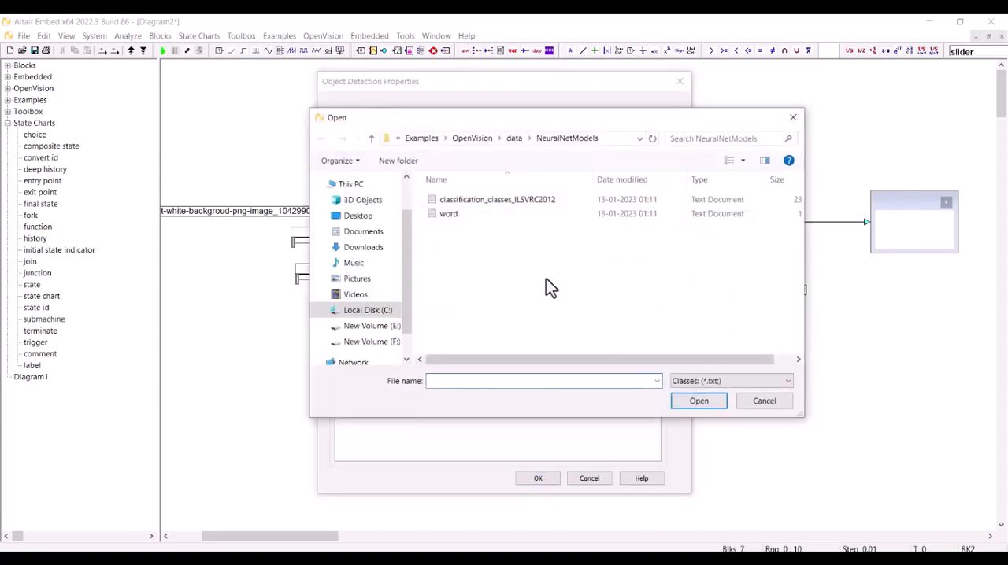
pyautogui.doubleClick(469, 216)
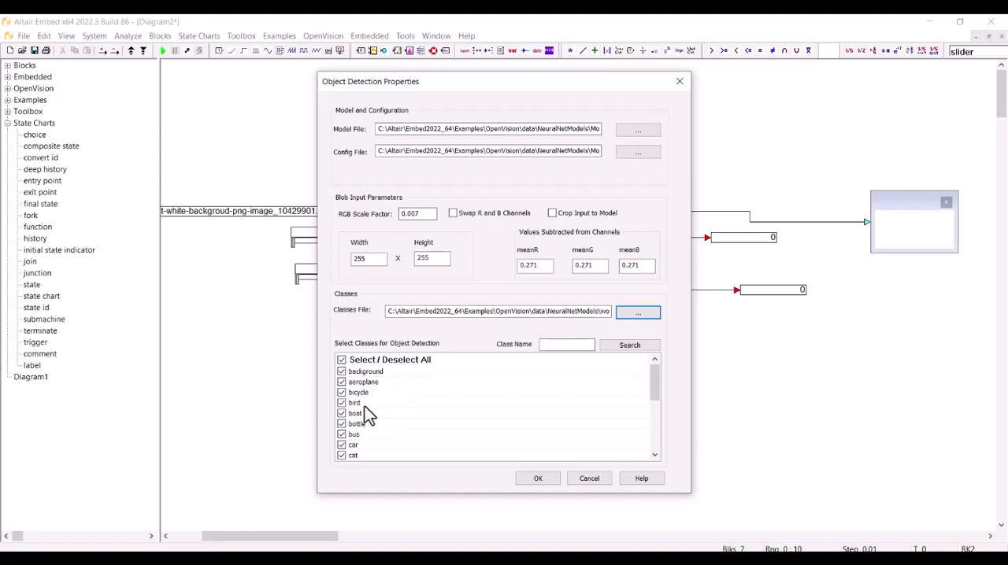
pyautogui.scroll(-4, 376, 429)
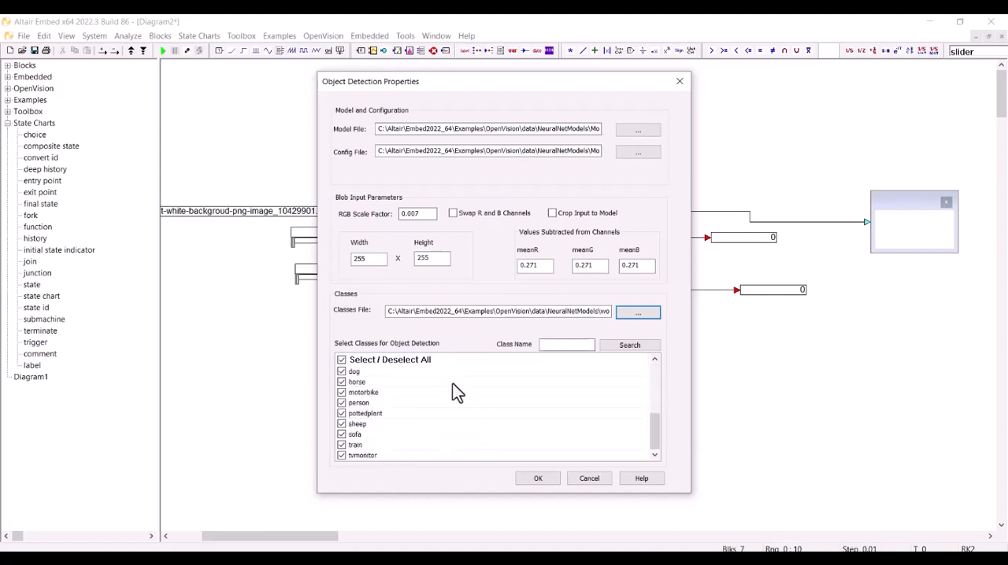
pyautogui.click(547, 481)
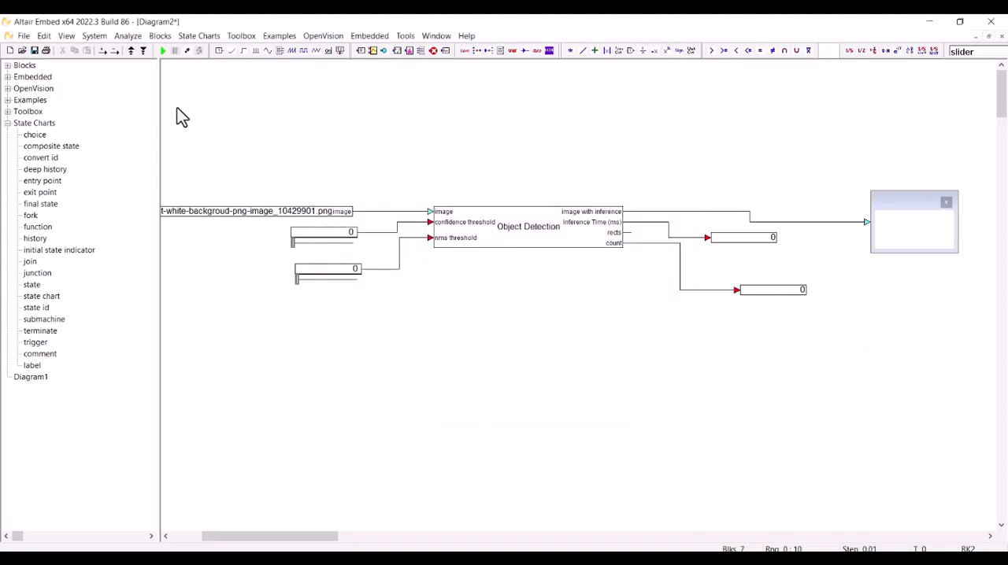
# Try to run the simulation, abort it and review the class list in the Object Detection block's properties.
pyautogui.click(163, 50)
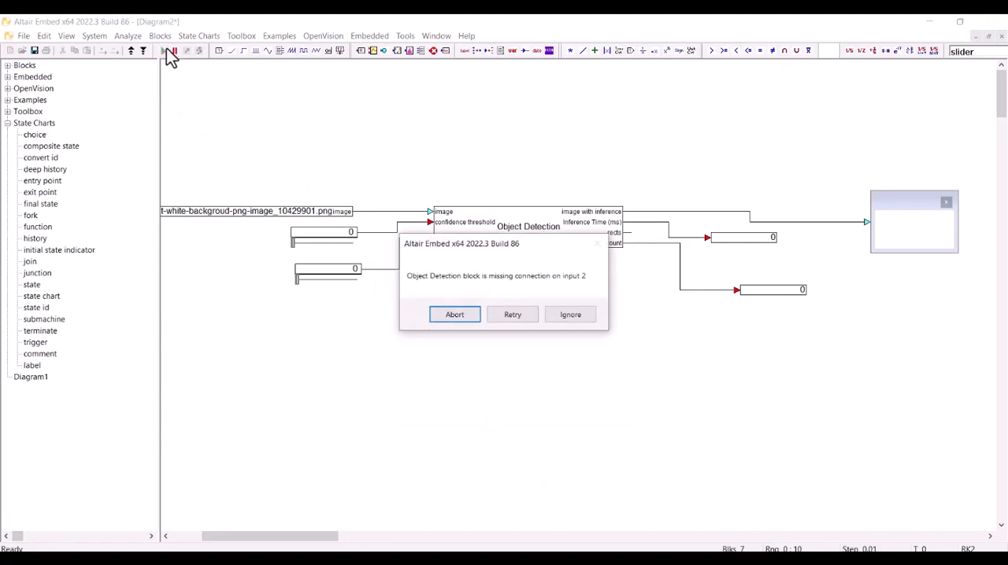
pyautogui.click(462, 321)
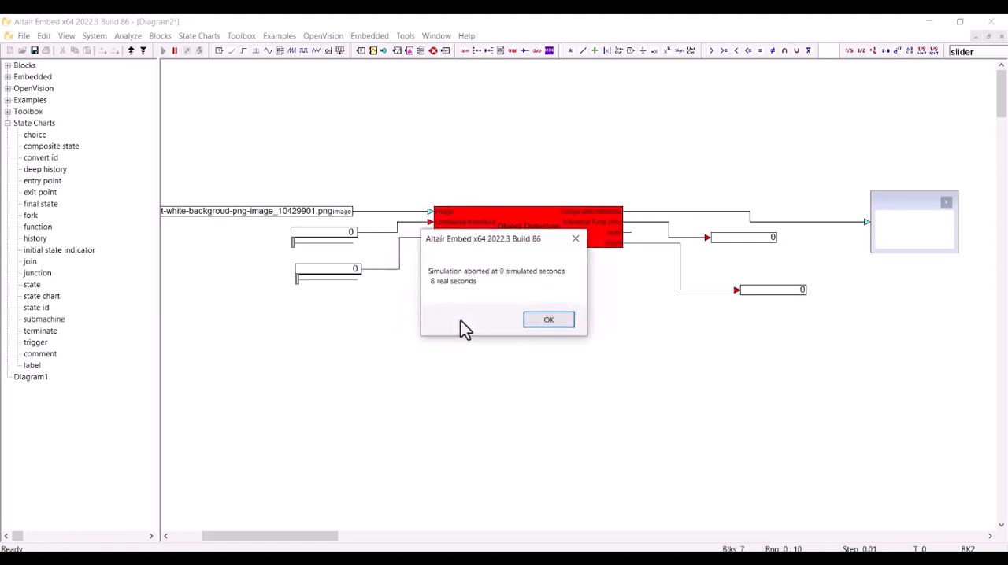
pyautogui.click(541, 323)
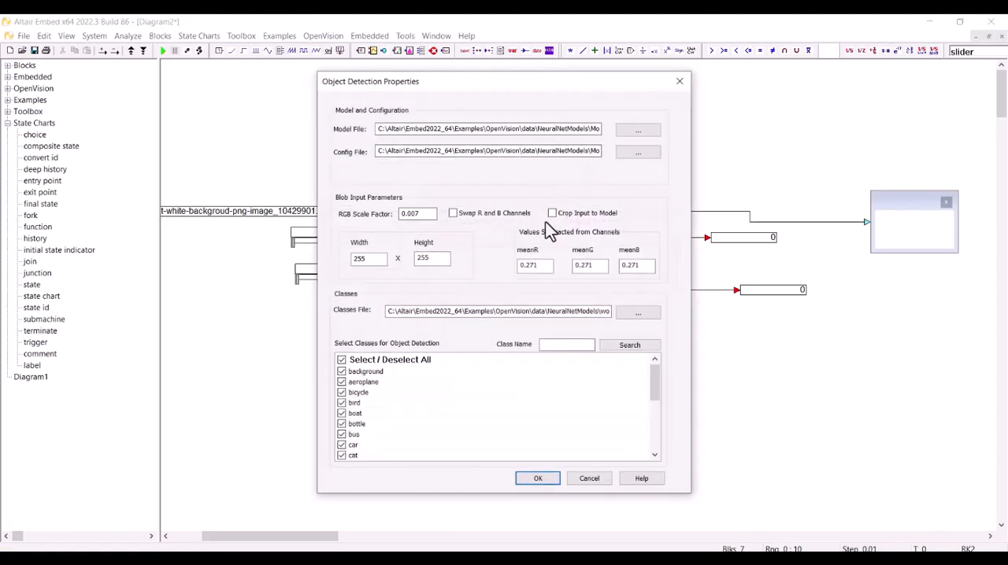
pyautogui.scroll(-4, 574, 405)
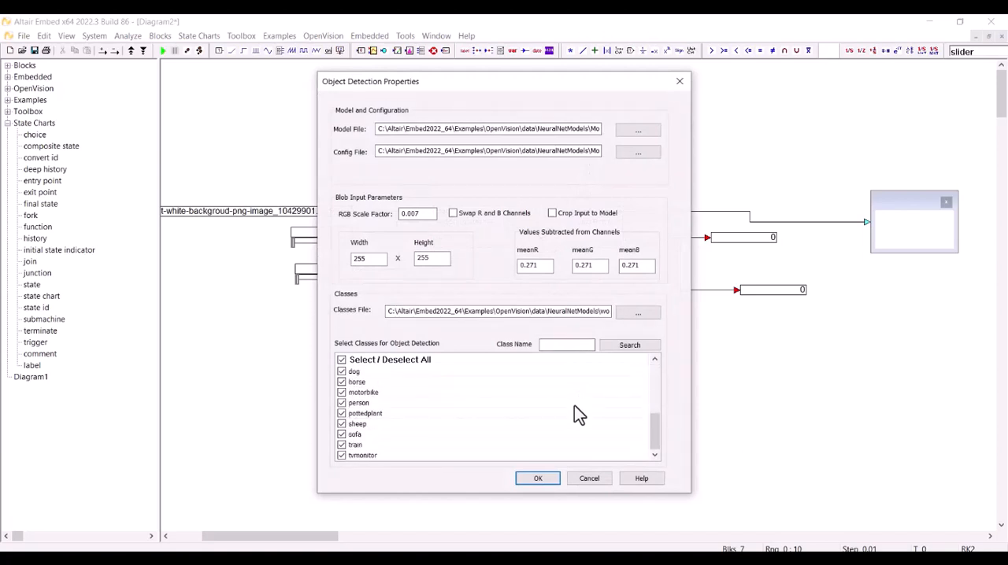
pyautogui.click(538, 479)
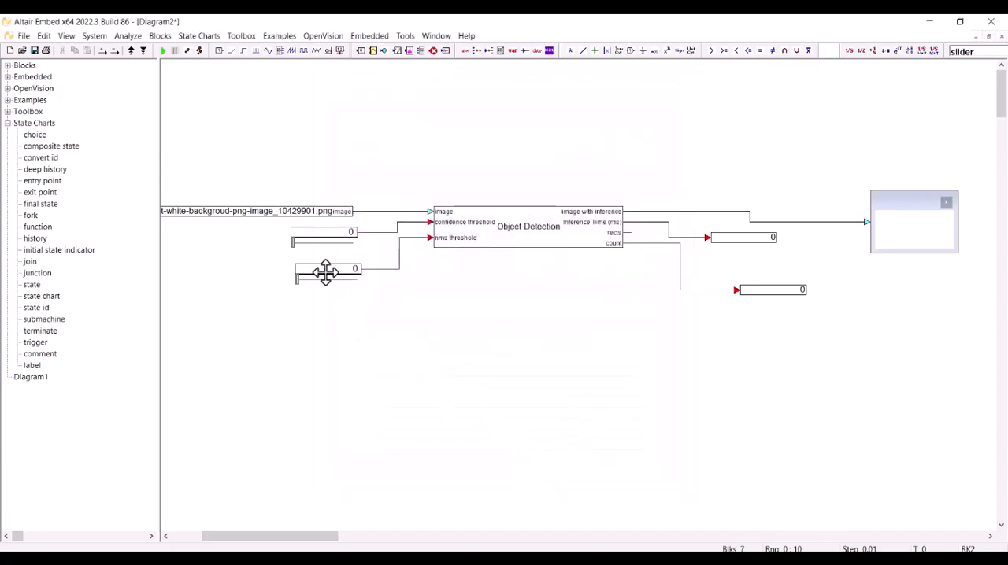
# Set the confidence threshold slider to 0.62 and the nms threshold slider to 0.8.
pyautogui.click(294, 242)
pyautogui.moveTo(294, 243); pyautogui.dragTo(333, 243)
pyautogui.moveTo(298, 279); pyautogui.dragTo(323, 278)
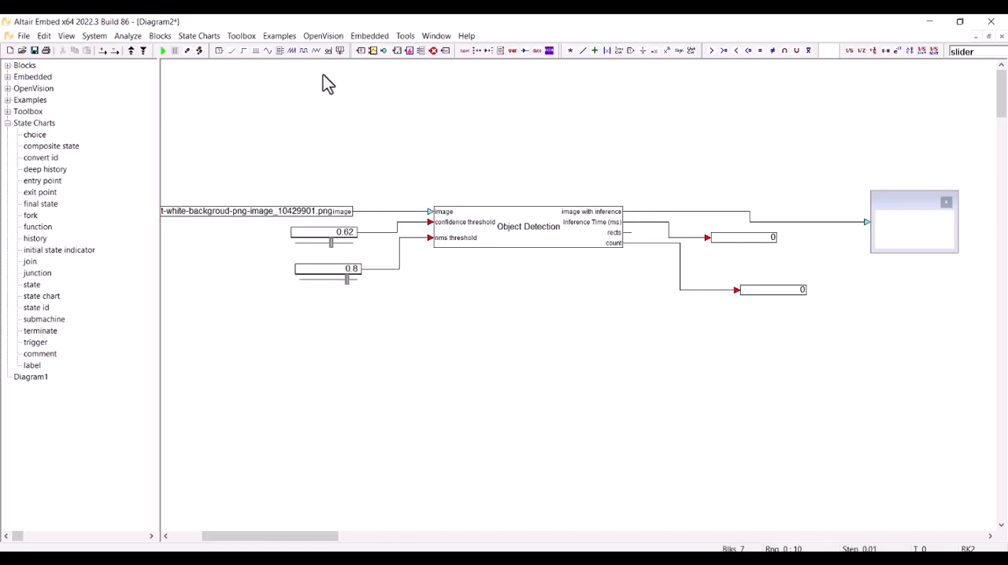
# Run the simulation and enlarge the image display to examine the detections, restoring its size when done.
pyautogui.click(161, 51)
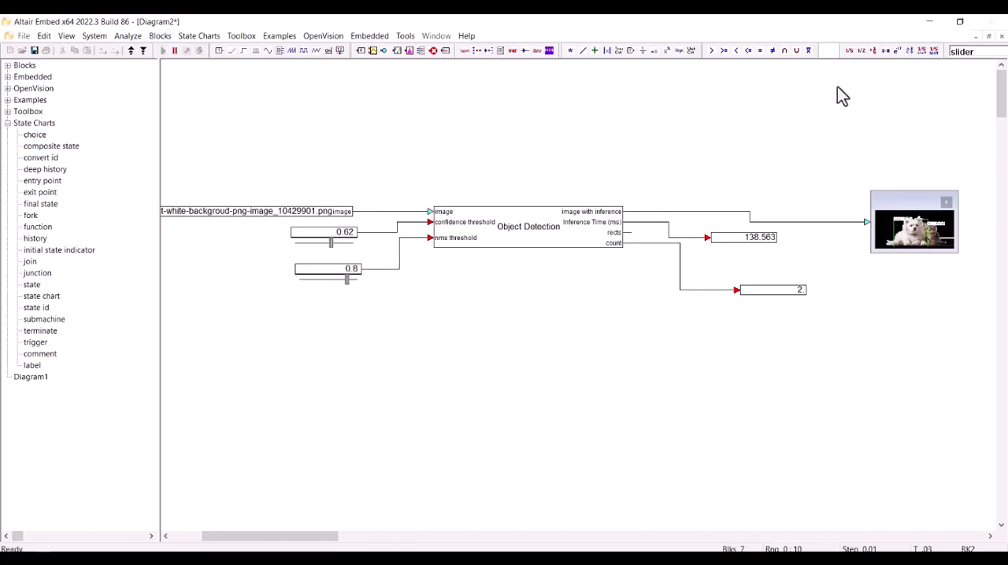
pyautogui.doubleClick(894, 202)
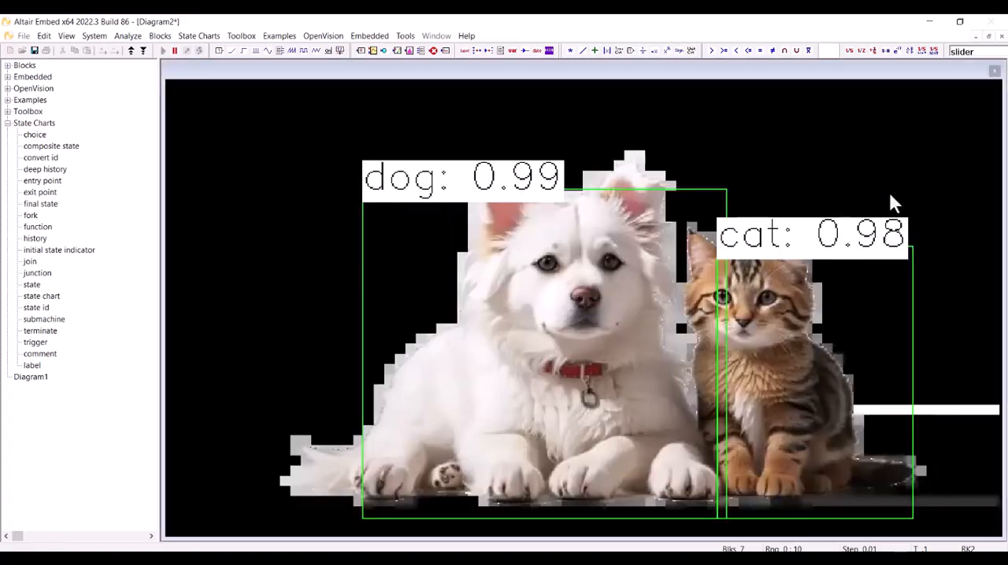
pyautogui.doubleClick(954, 72)
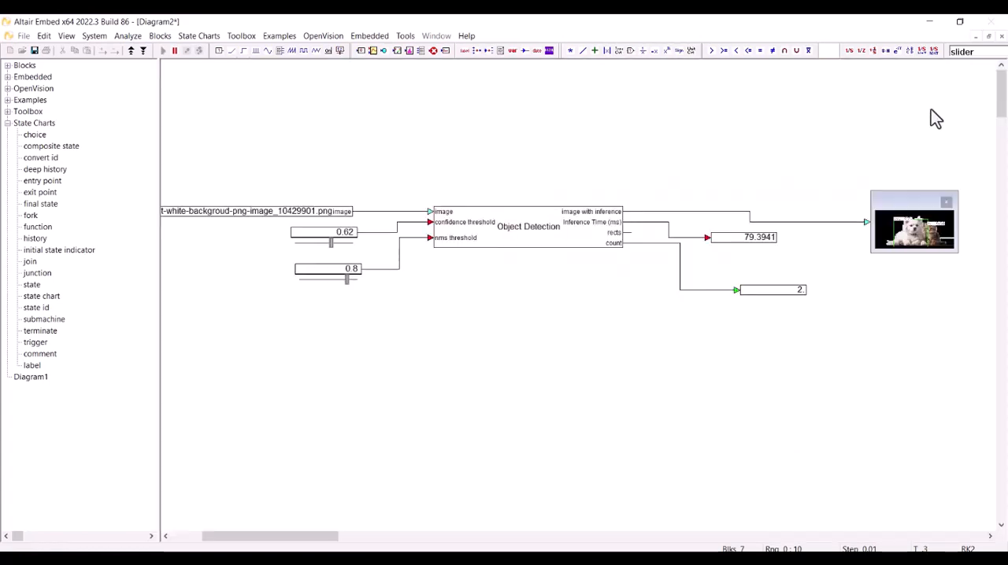
# Enlarge the image display block in height and width so the detected objects and their labels are readable.
pyautogui.moveTo(899, 254); pyautogui.dragTo(899, 380)
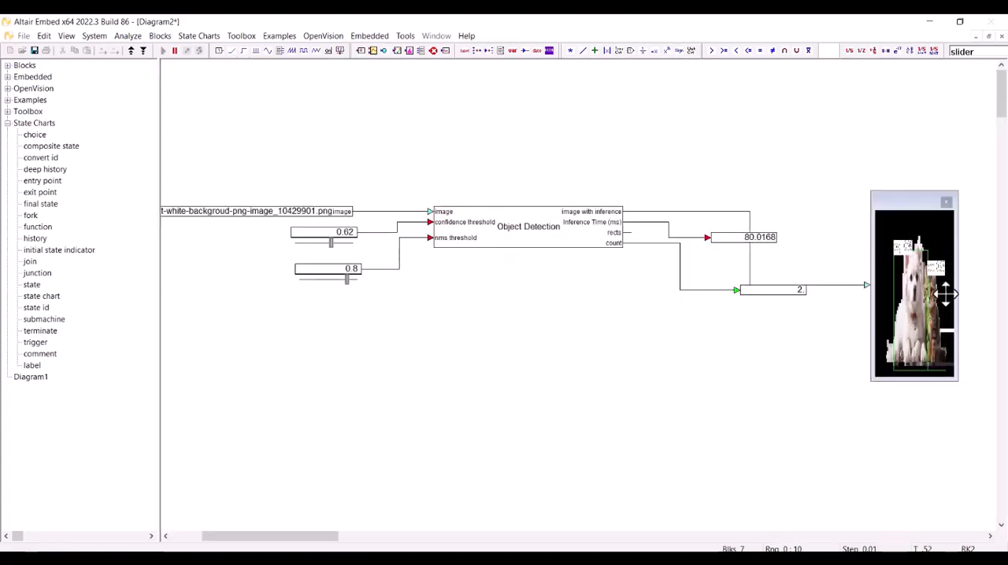
pyautogui.moveTo(958, 293); pyautogui.dragTo(986, 291)
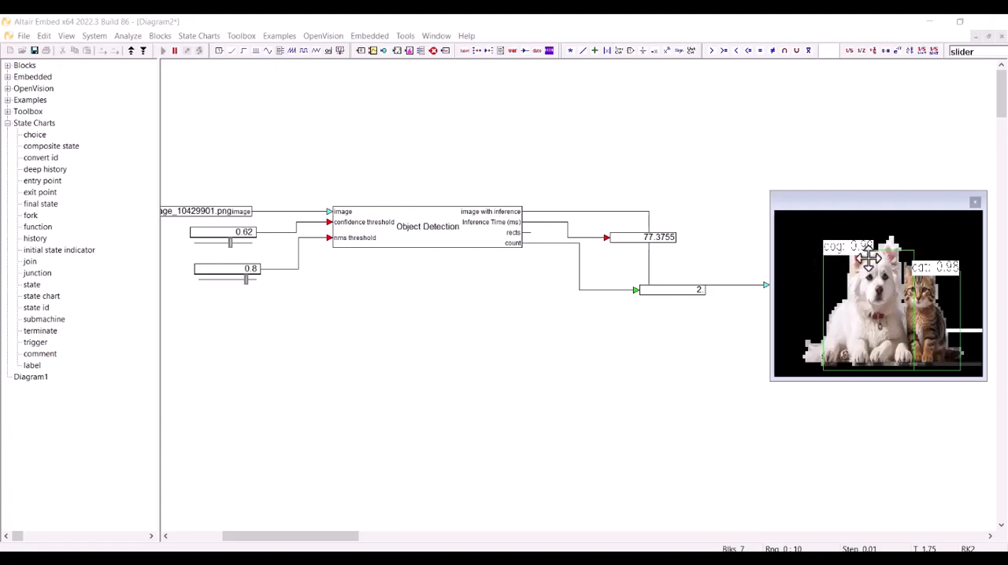
# Replace the Read Image block's source with the woman-sitting-on-the-sofa-with-her-dog image from Downloads, and restart the simulation.
pyautogui.doubleClick(201, 211)
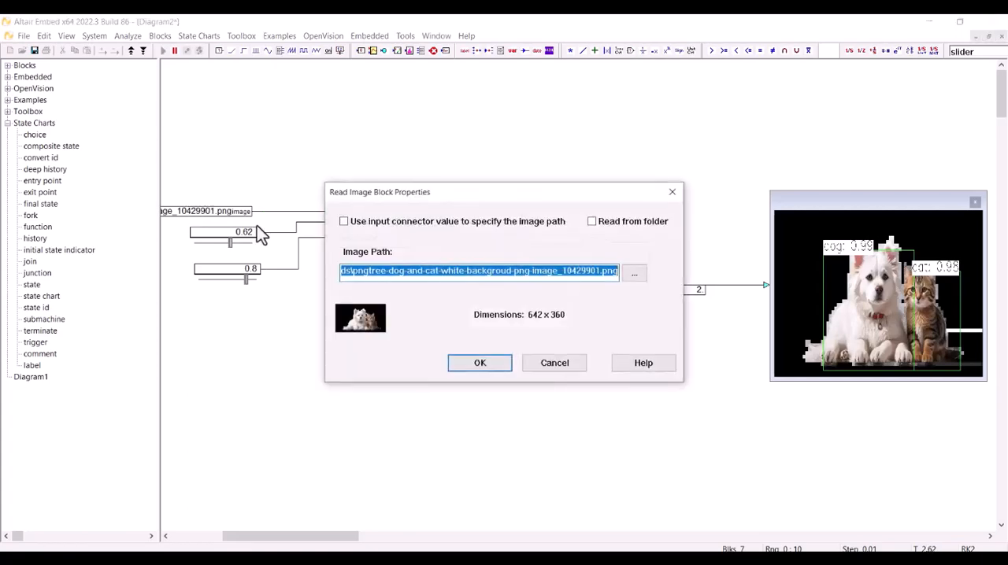
pyautogui.click(636, 273)
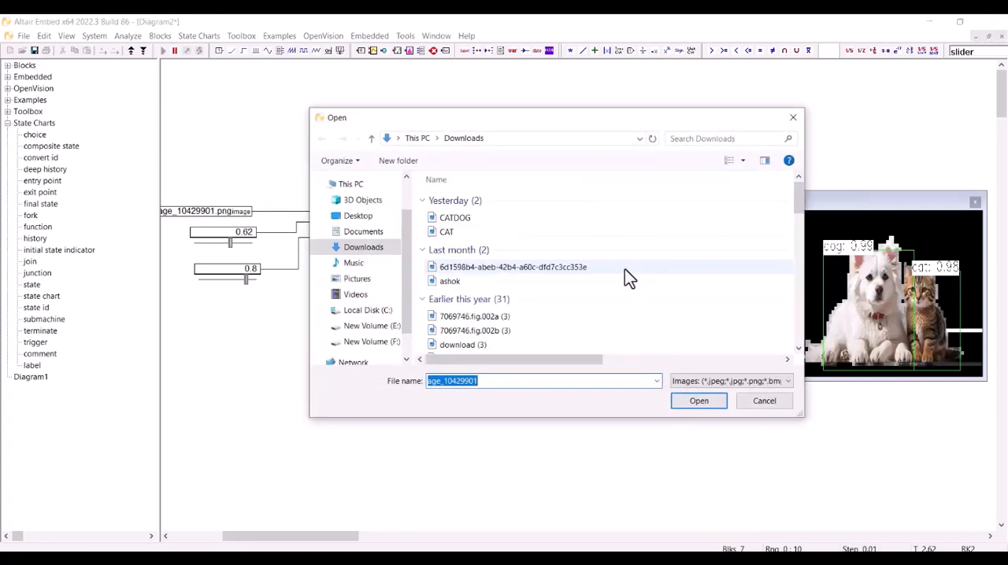
pyautogui.doubleClick(554, 220)
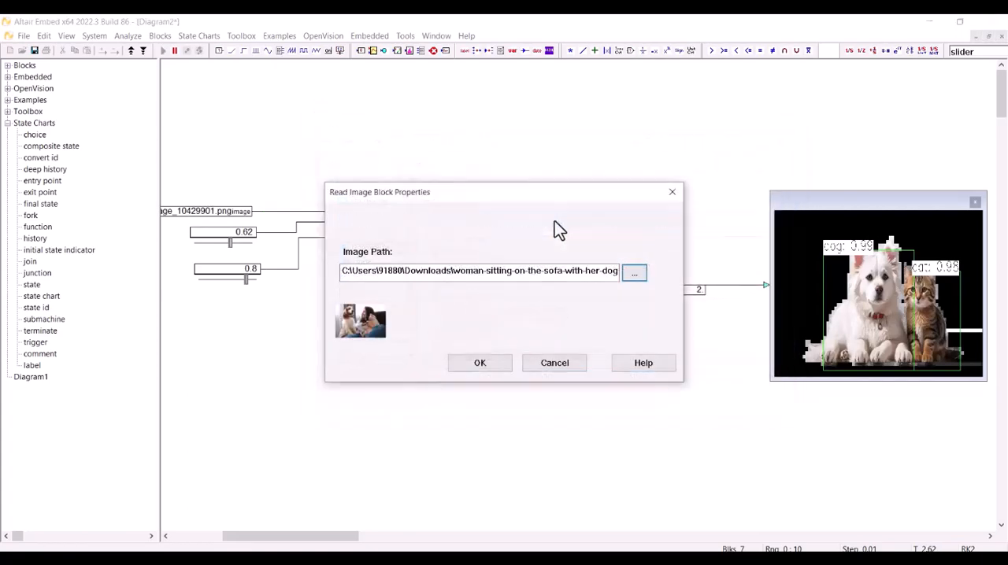
pyautogui.click(484, 363)
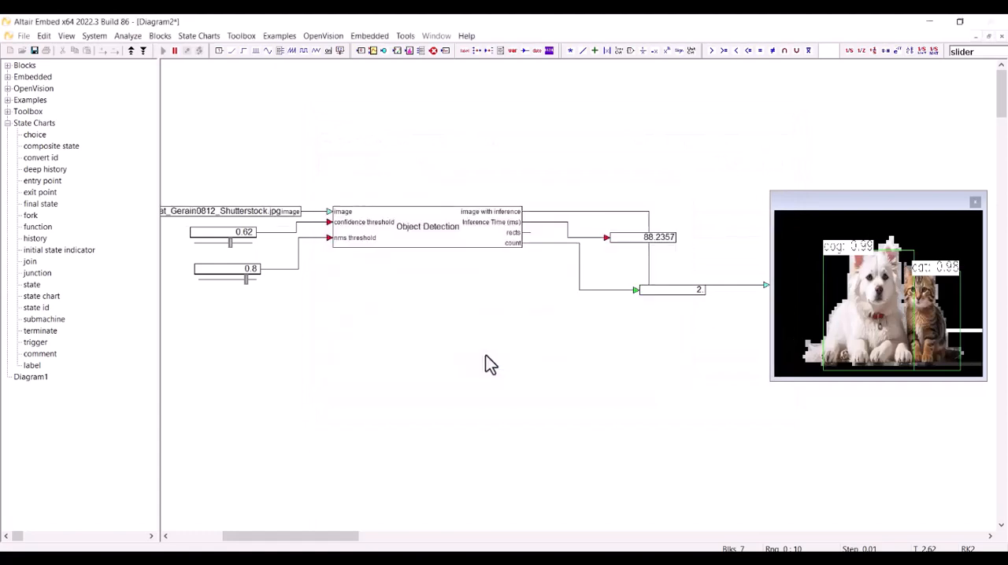
pyautogui.click(174, 53)
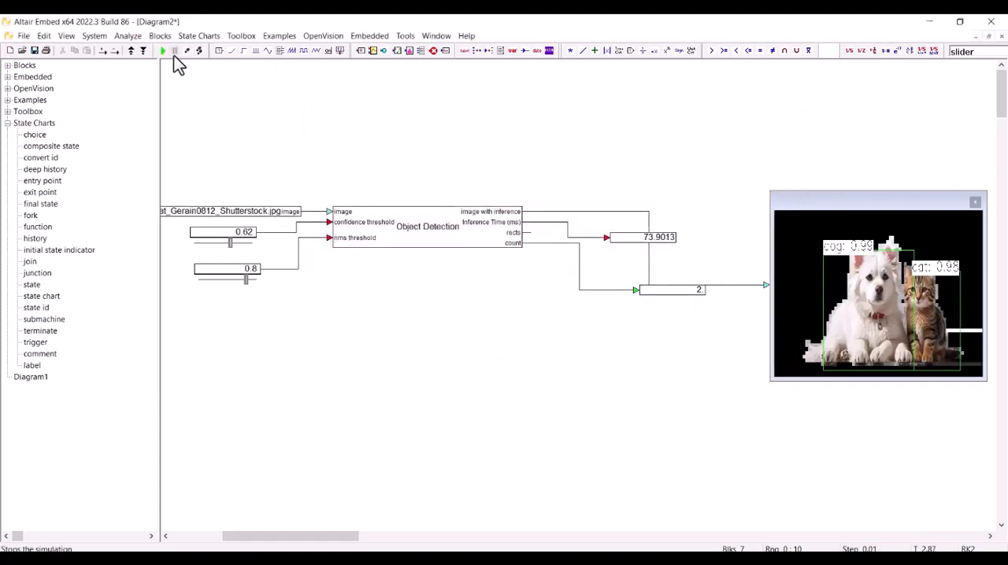
pyautogui.click(163, 52)
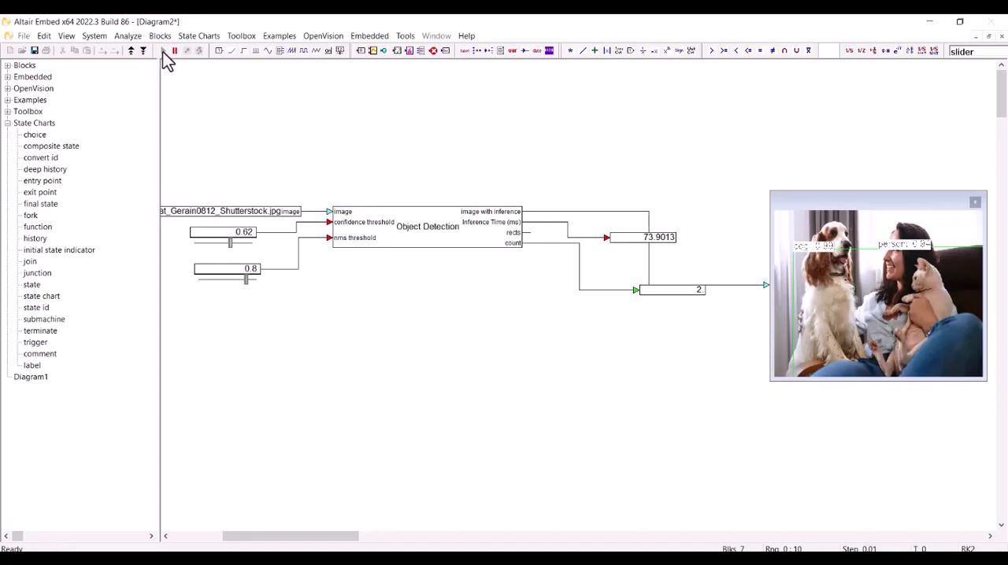